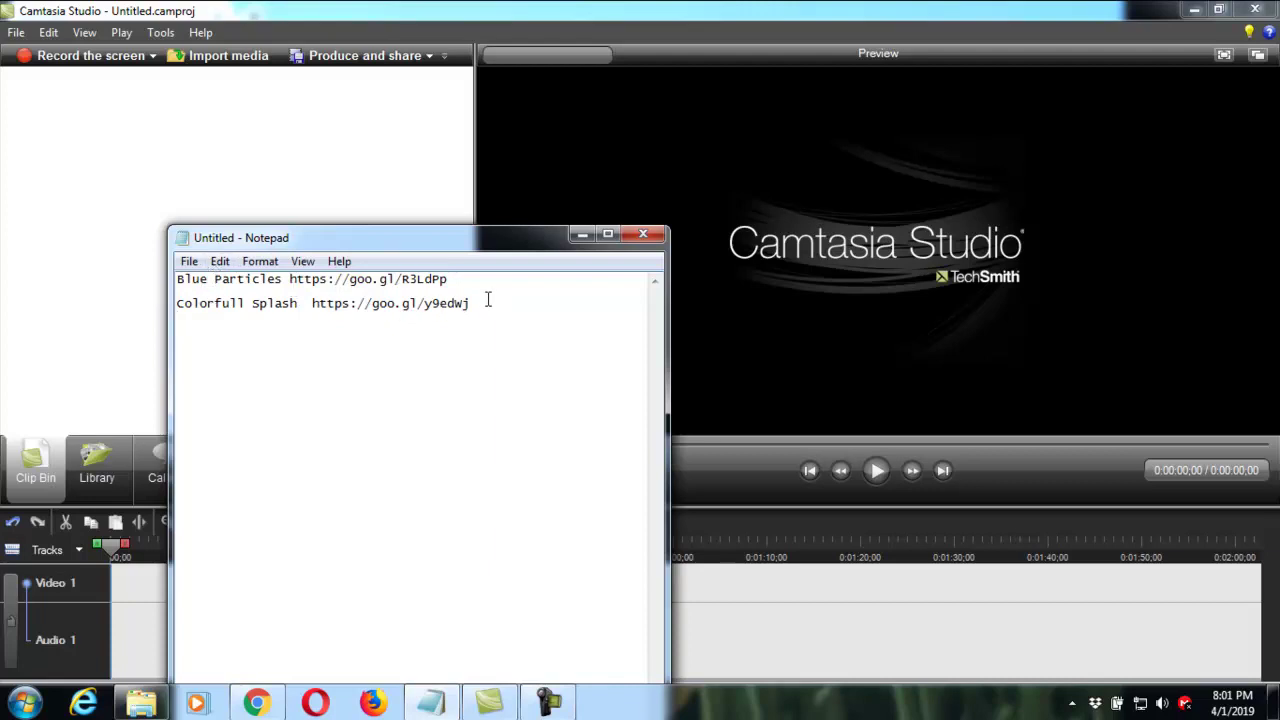
Copy the Colorfull Splash link from the Notepad file, switch to Chrome and open the link in the browser
left_click_drag(470, 303, 306, 303)
right_click(306, 303)
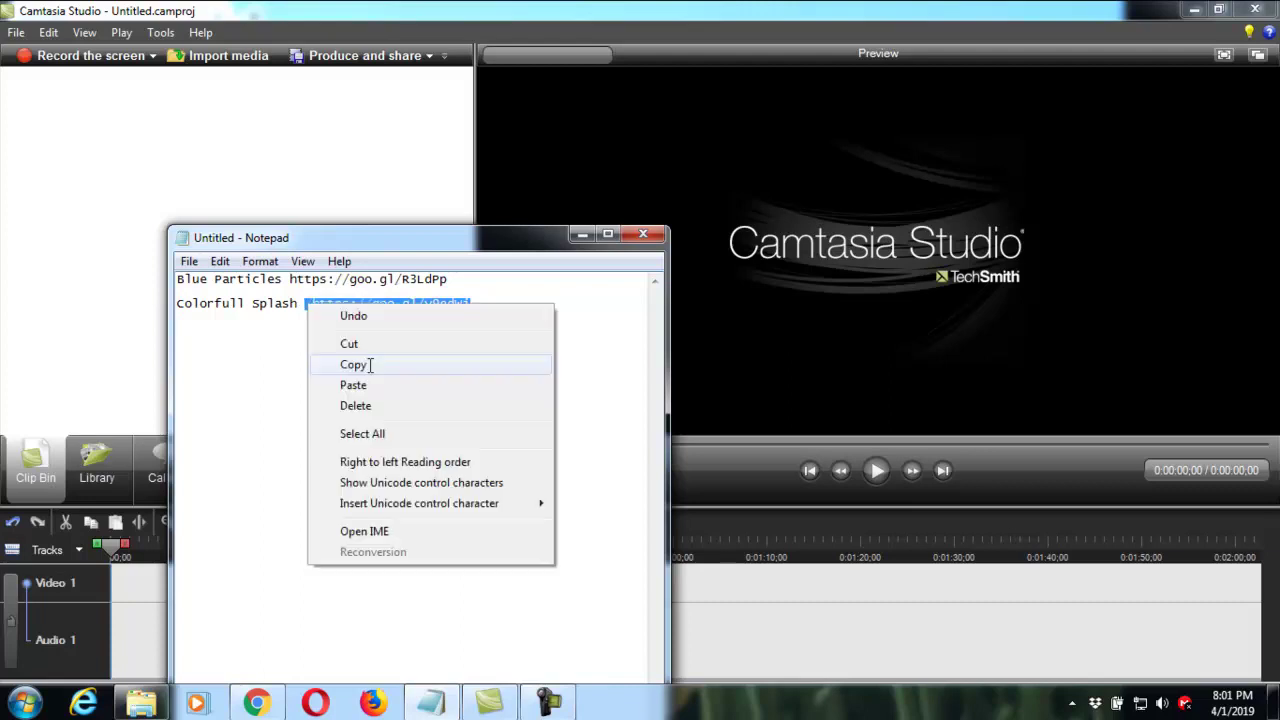
left_click(370, 365)
left_click(273, 707)
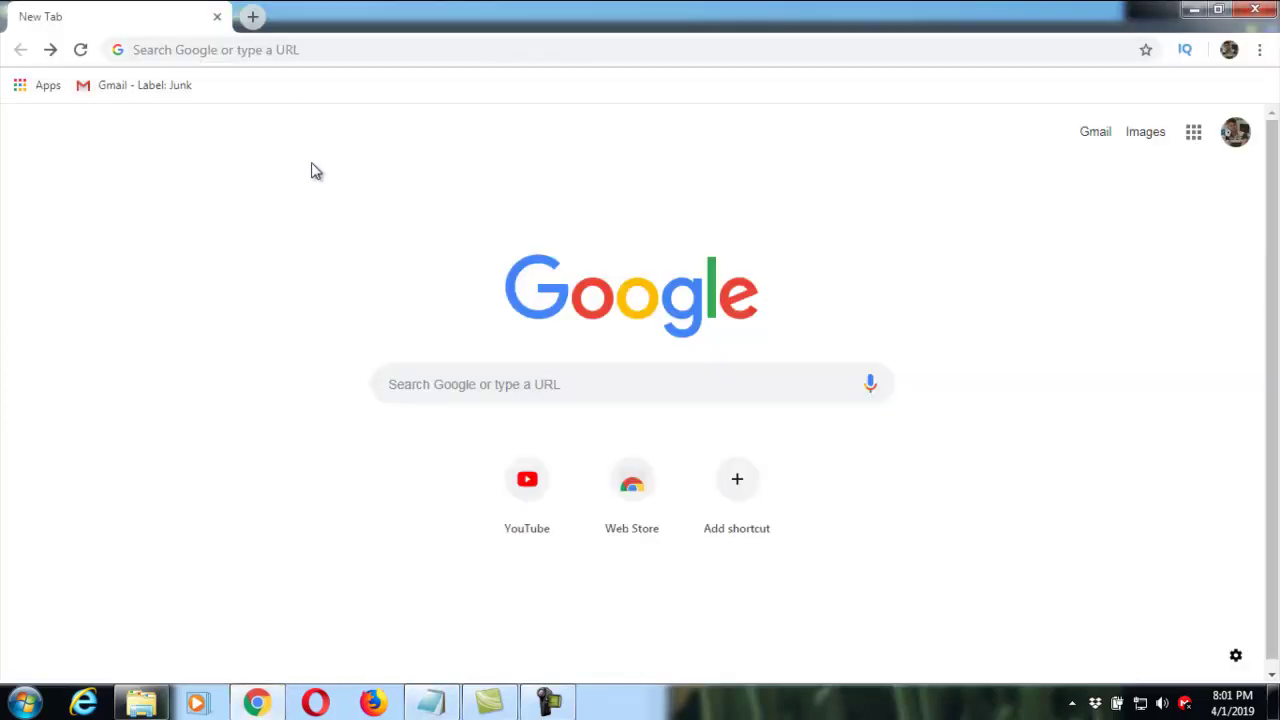
right_click(304, 50)
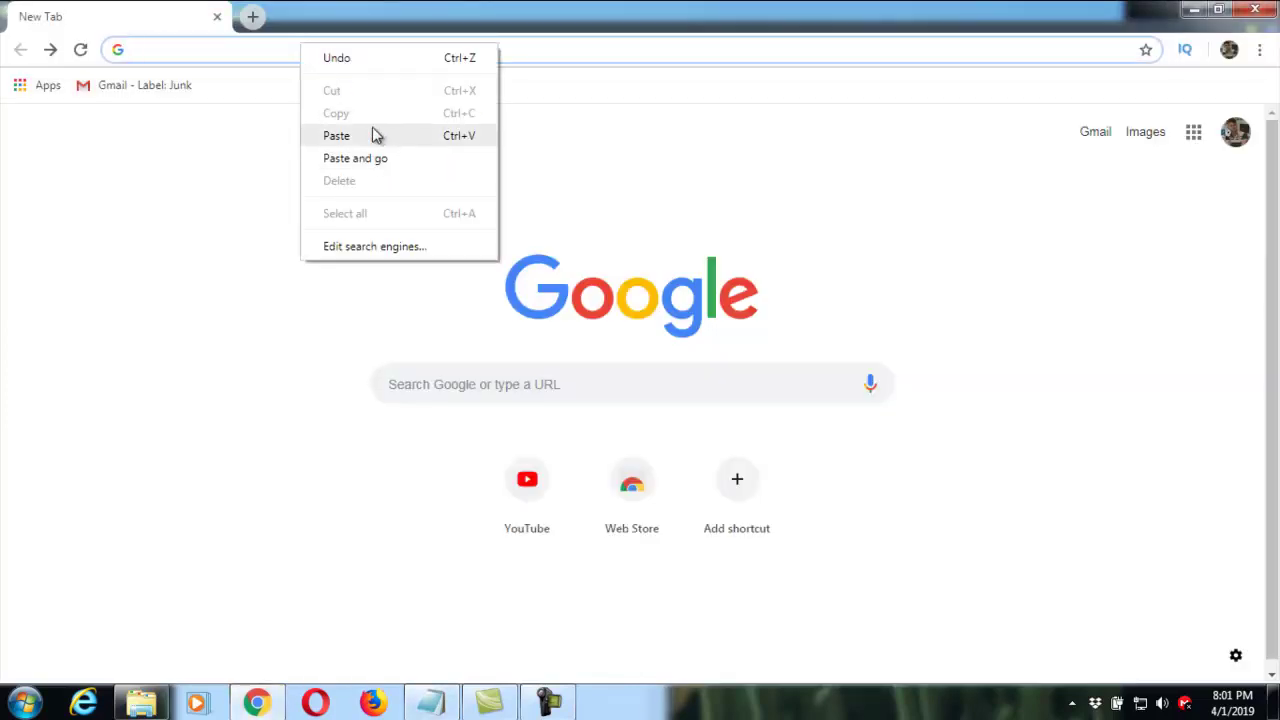
left_click(374, 134)
key("Return")
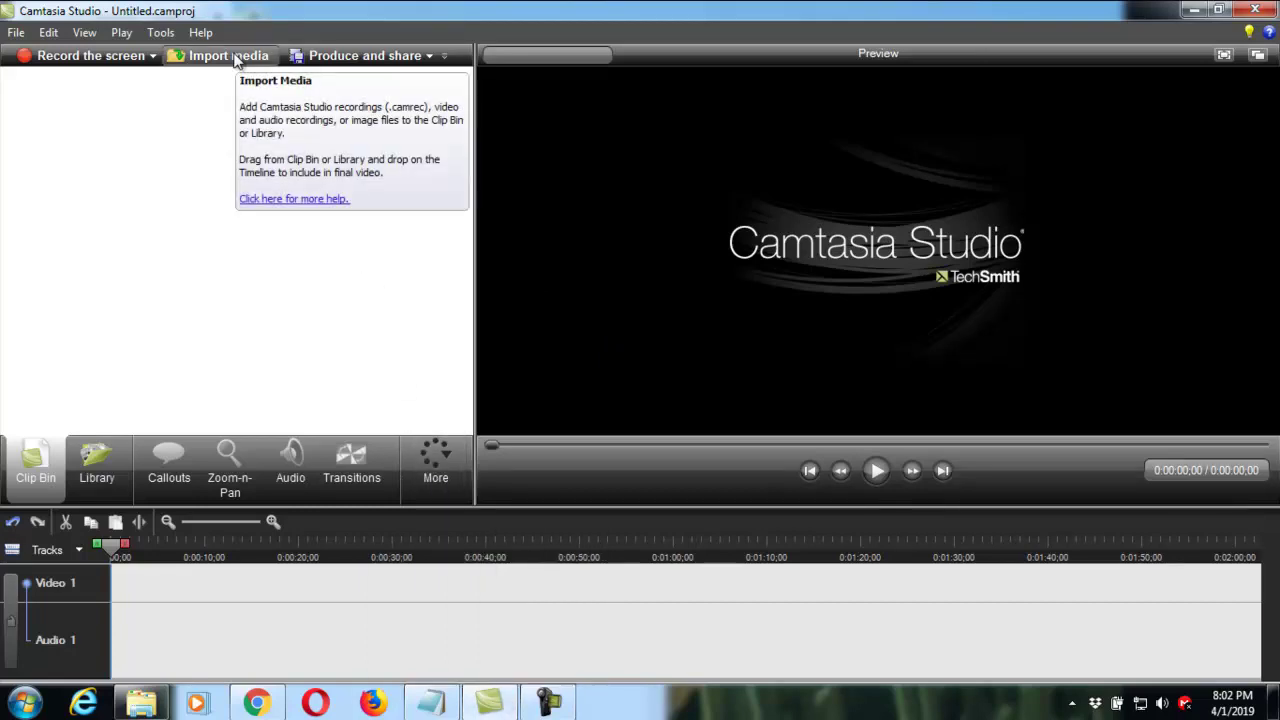
Import the Colorfull Splash video from the Downloads folder in Camtasia Studio and add it to the Video 1 track
left_click(234, 58)
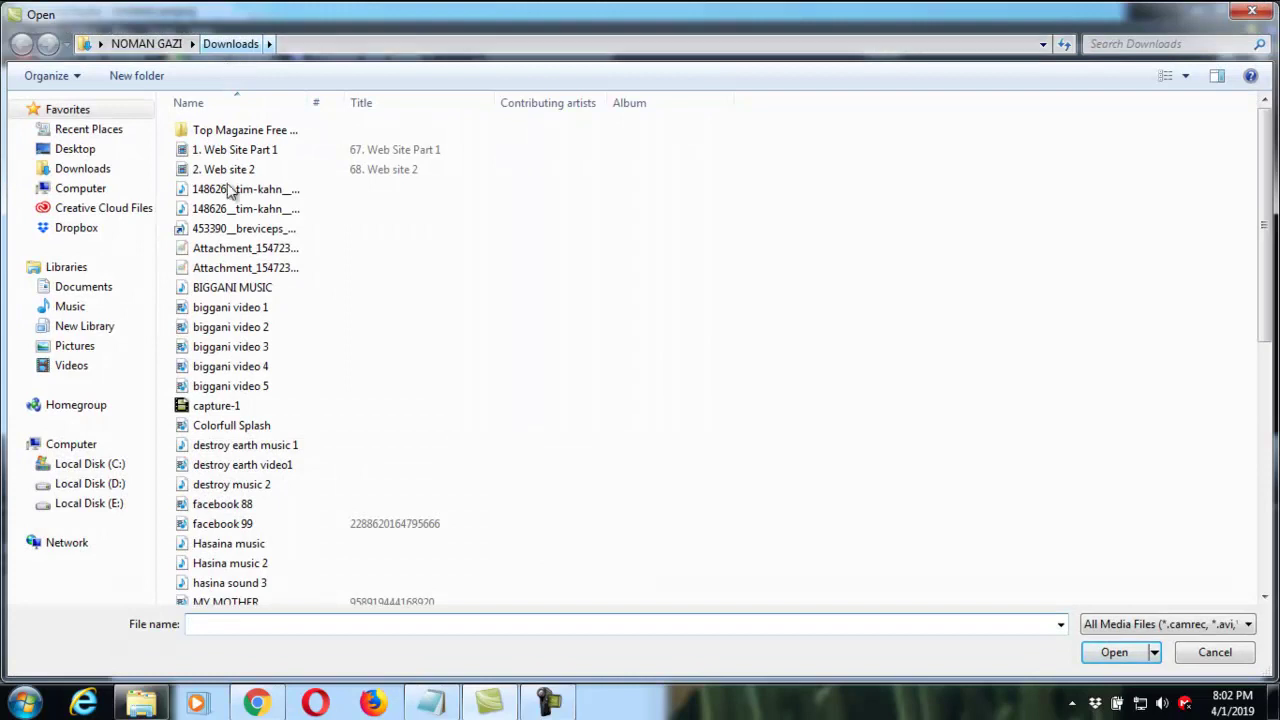
double_click(252, 426)
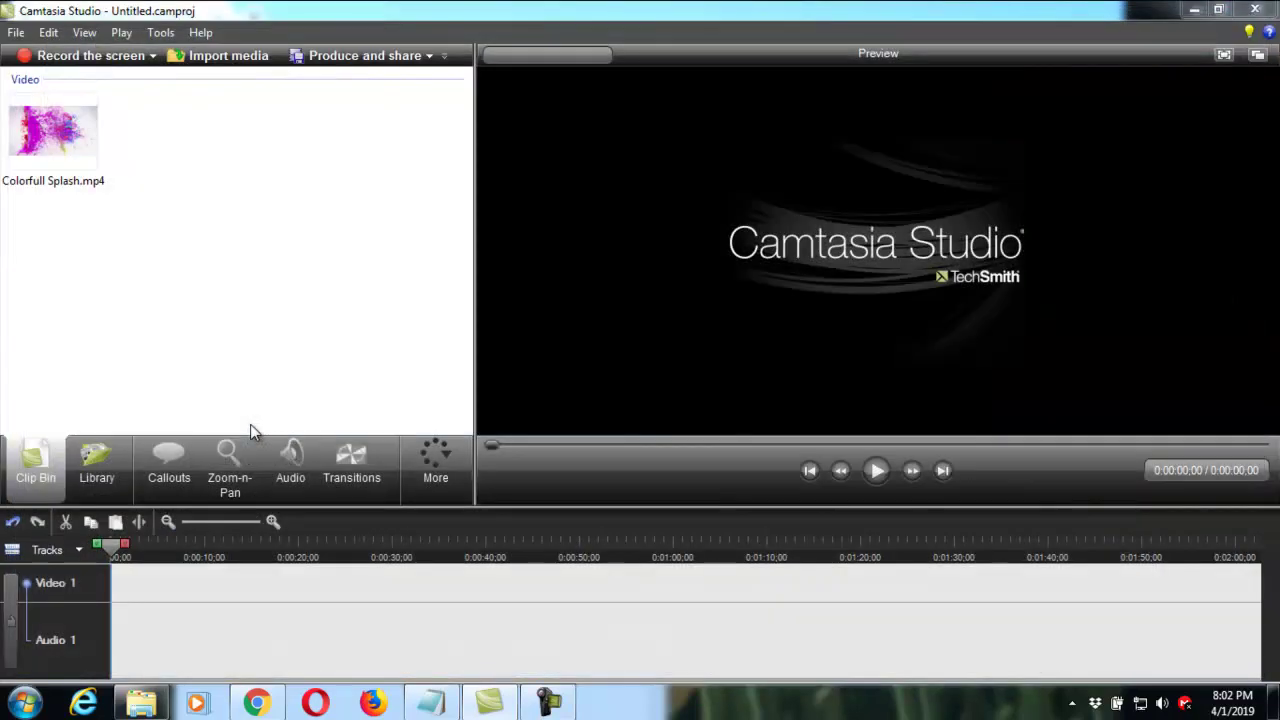
right_click(87, 153)
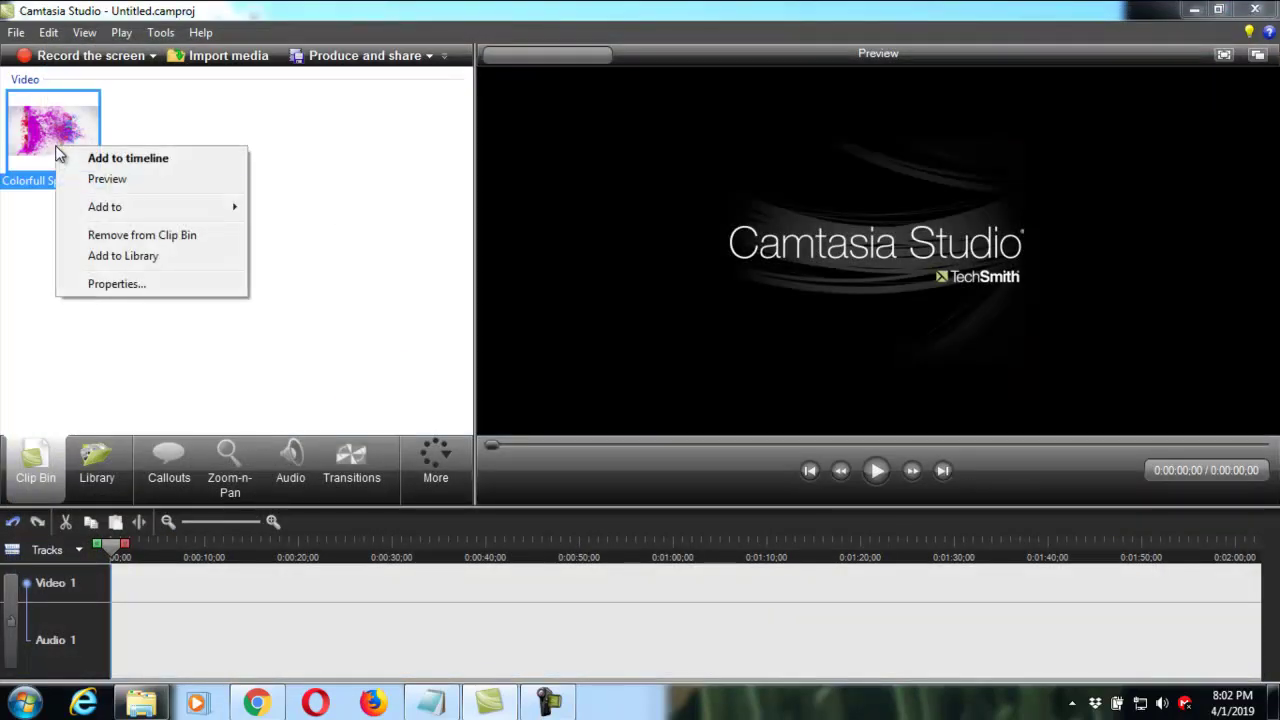
mouse_move(115, 207)
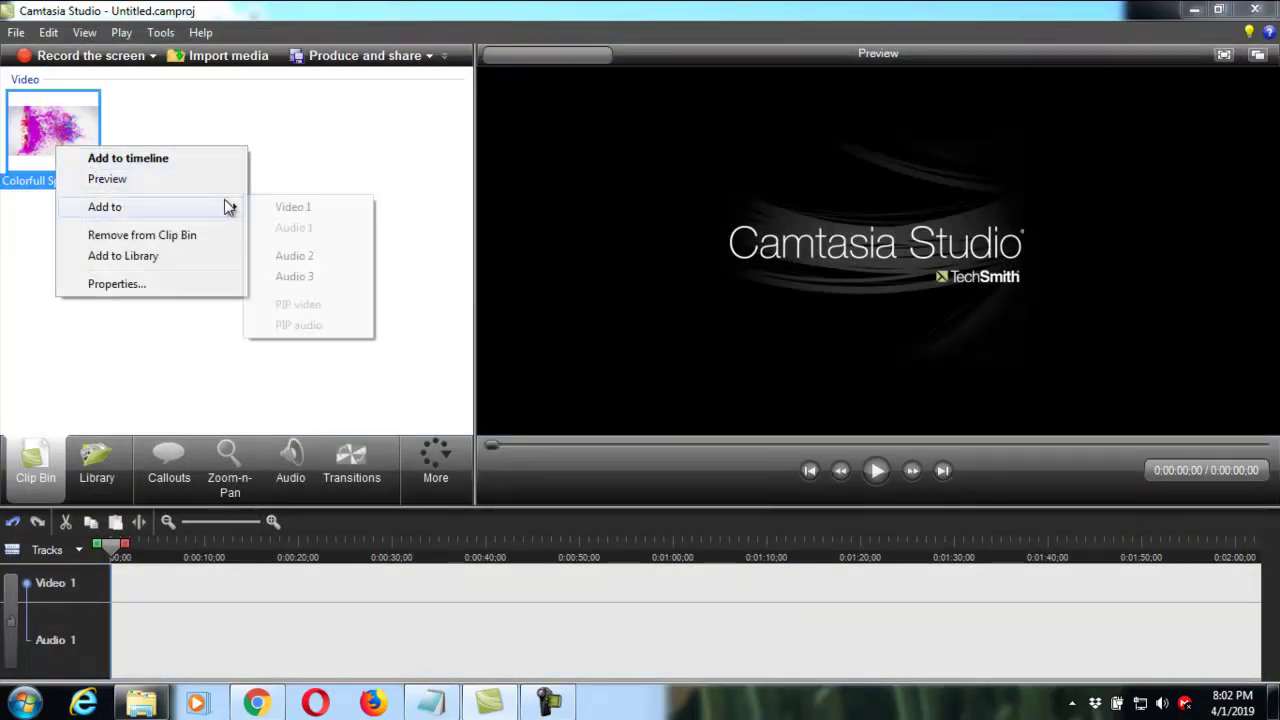
left_click(284, 206)
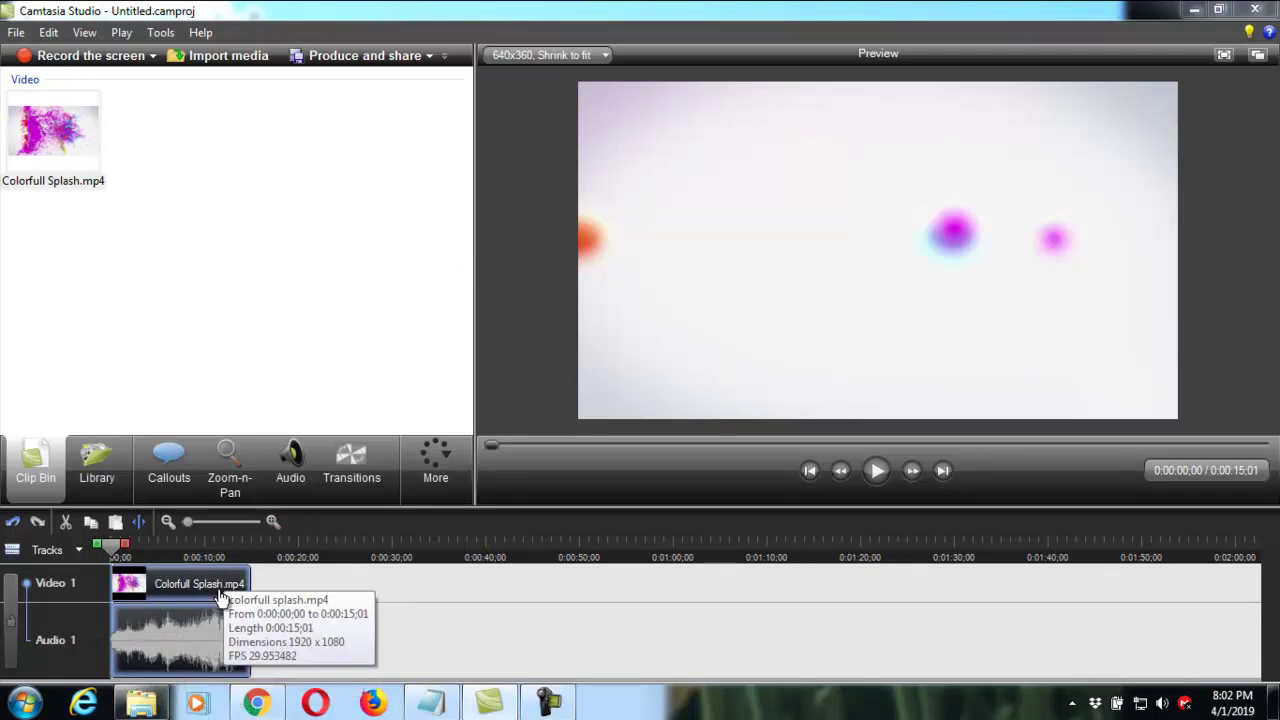
Play the Colorfull Splash clip in the preview to review the intro animation and its sound
left_click(879, 471)
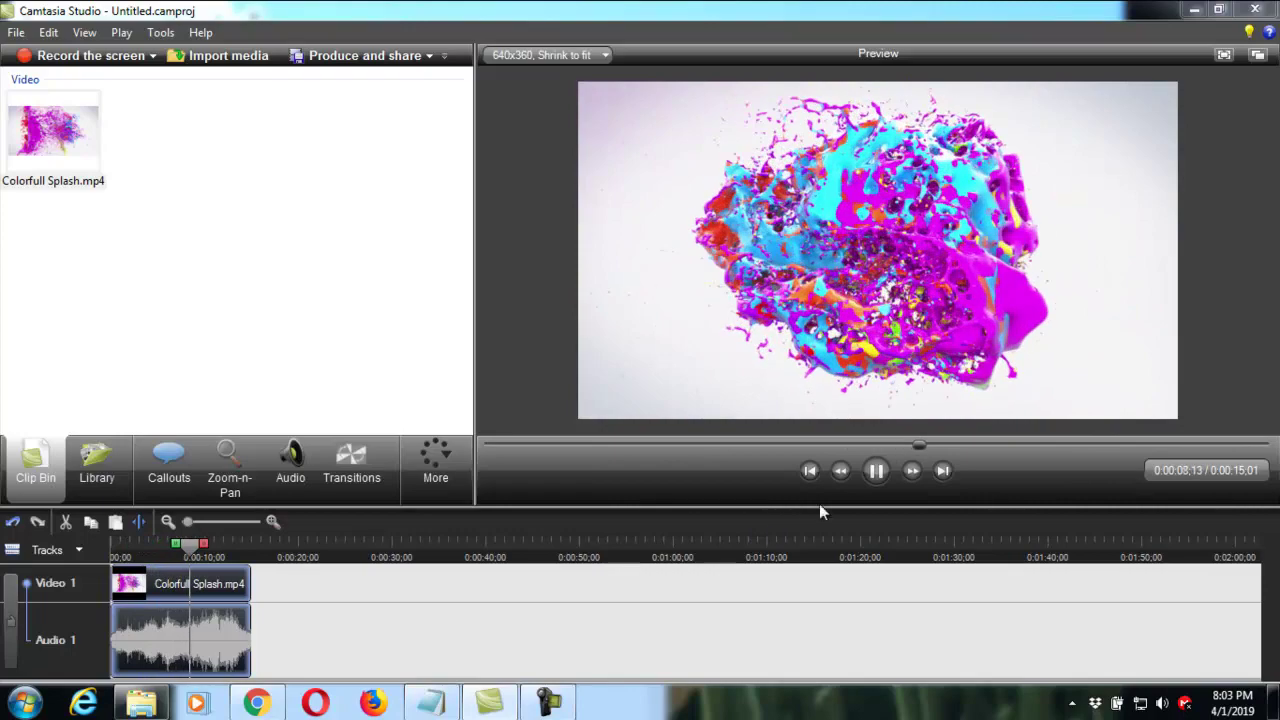
left_click(882, 476)
left_click(882, 476)
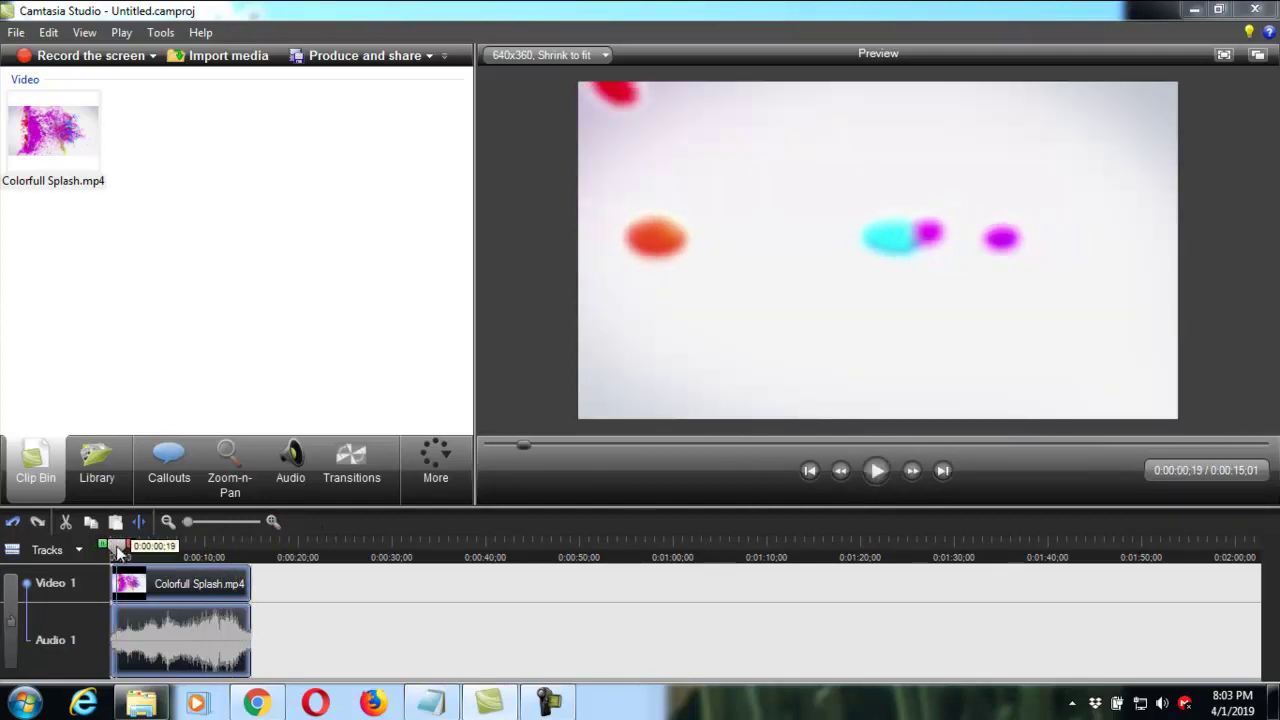
Position the playhead at 0:00:12;05, where the splash has cleared and the background is empty
left_click(118, 550)
left_click(280, 522)
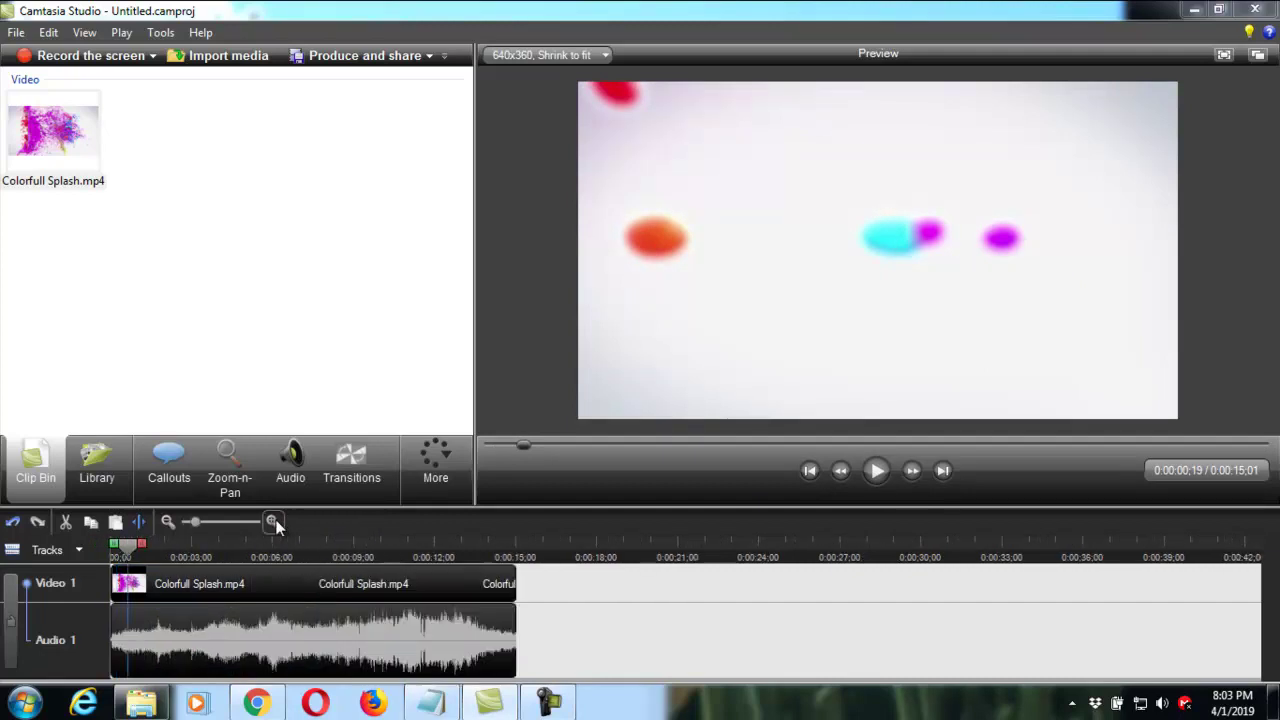
left_click_drag(135, 548, 376, 575)
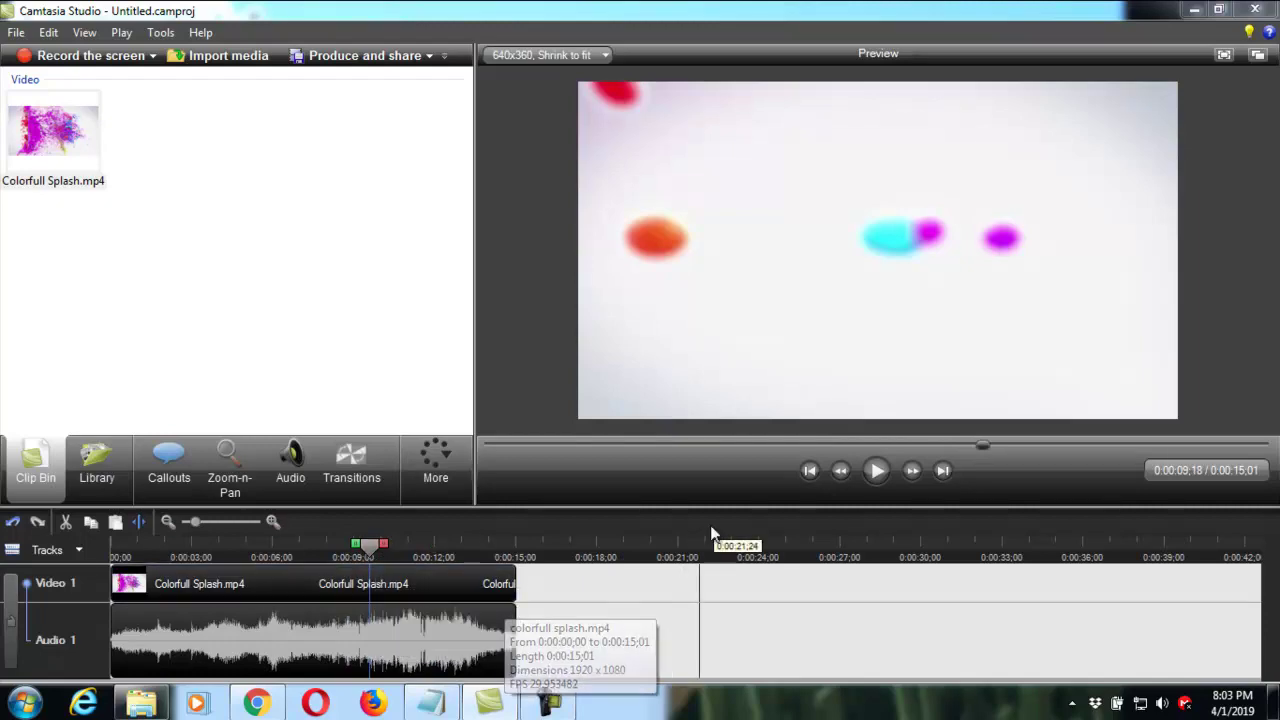
left_click(875, 472)
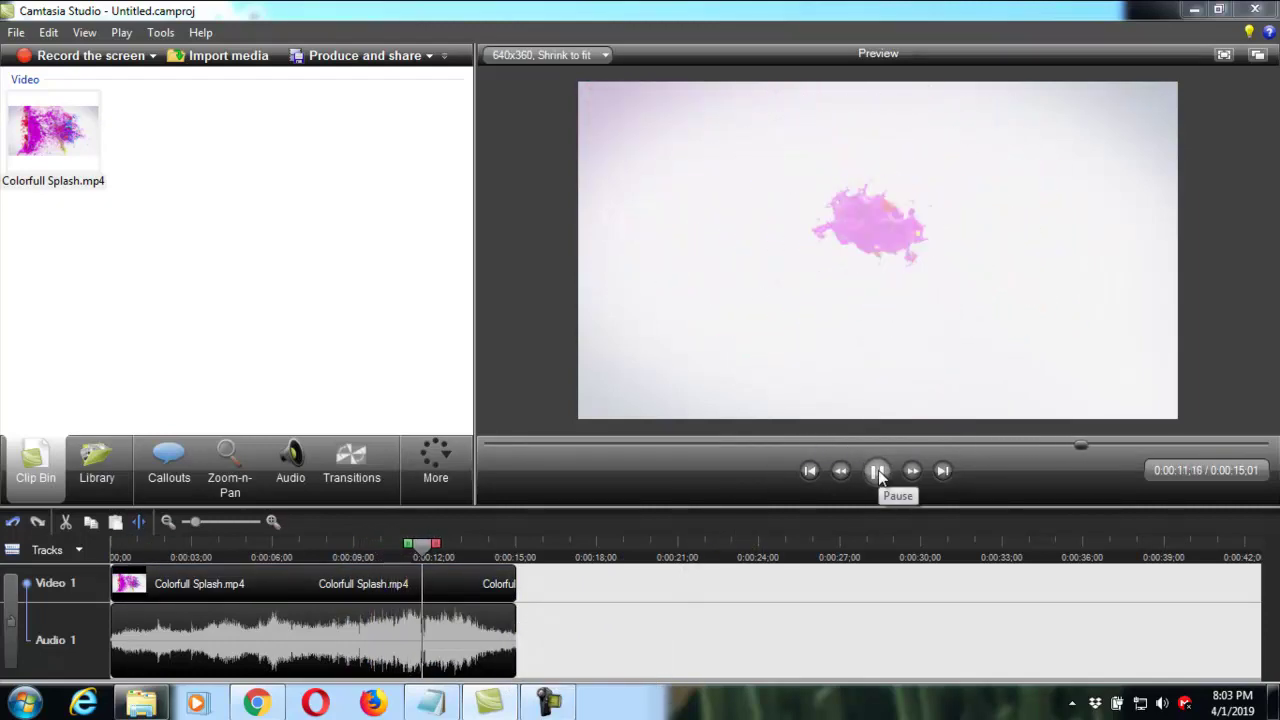
left_click(876, 472)
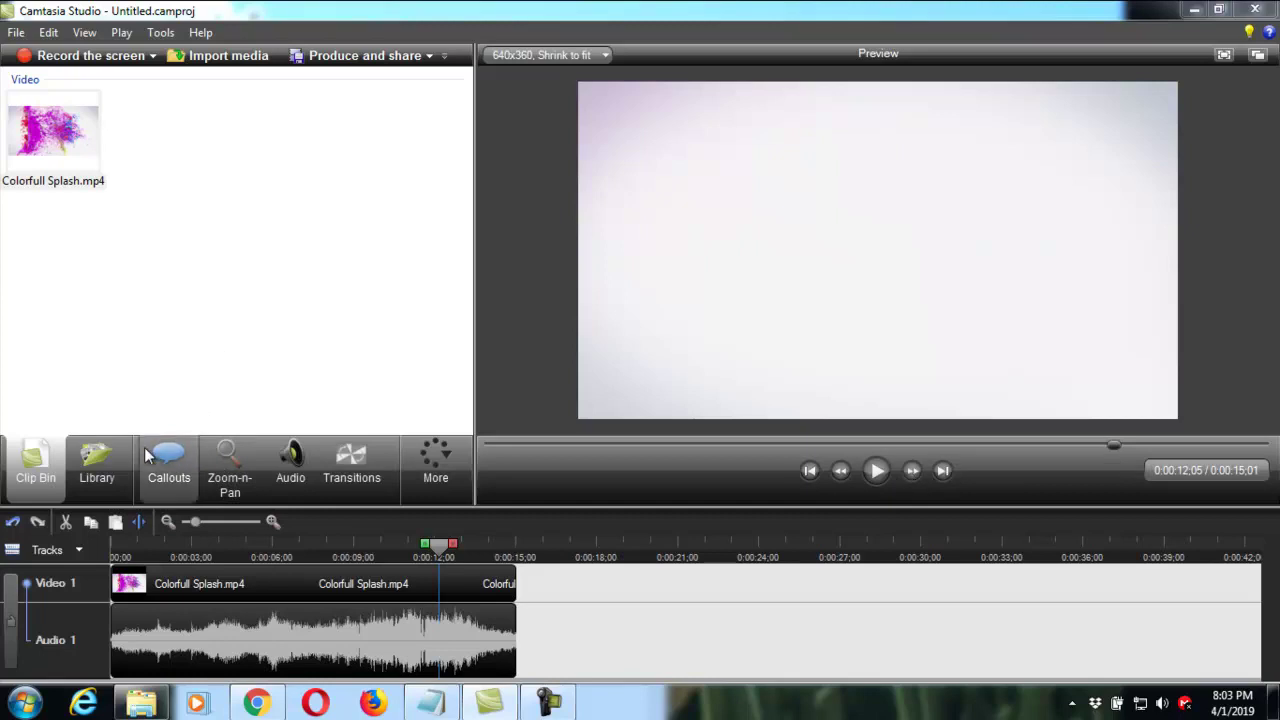
Add a filled rounded rectangle text callout at 0:00:12;05, span it across the frame's full width and enter the channel name as its text
left_click(185, 482)
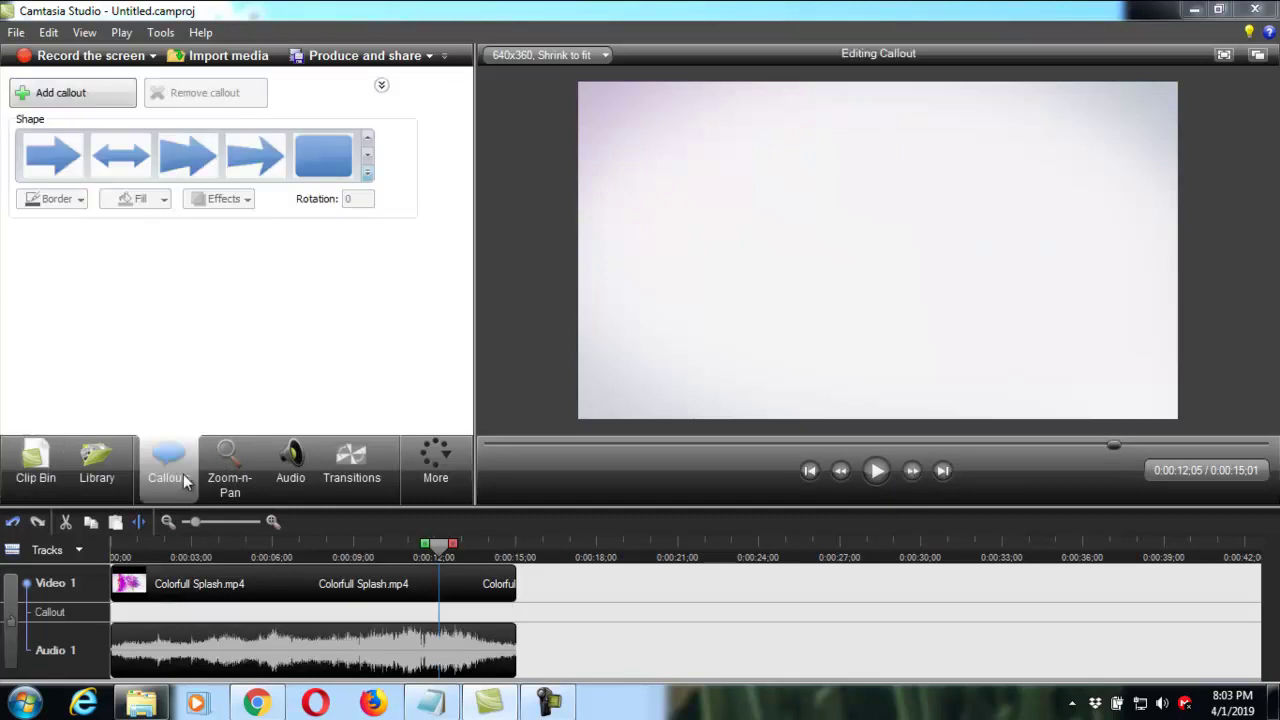
left_click(368, 178)
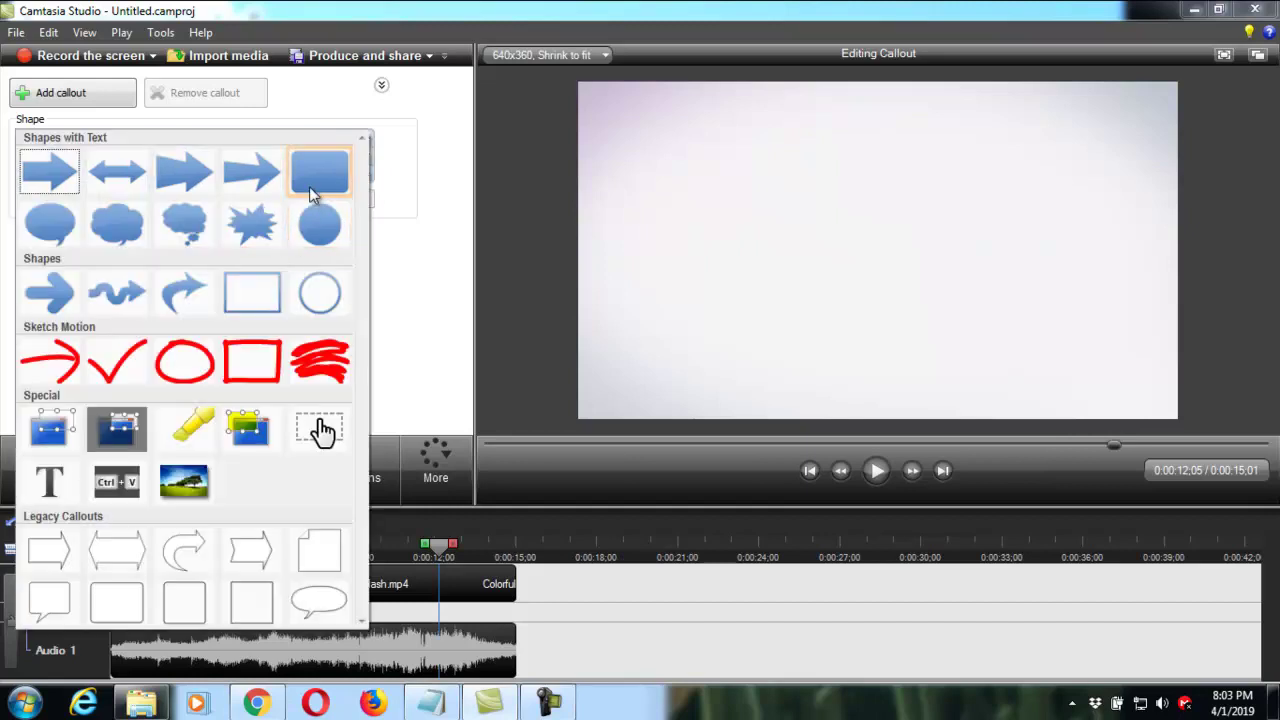
left_click(318, 182)
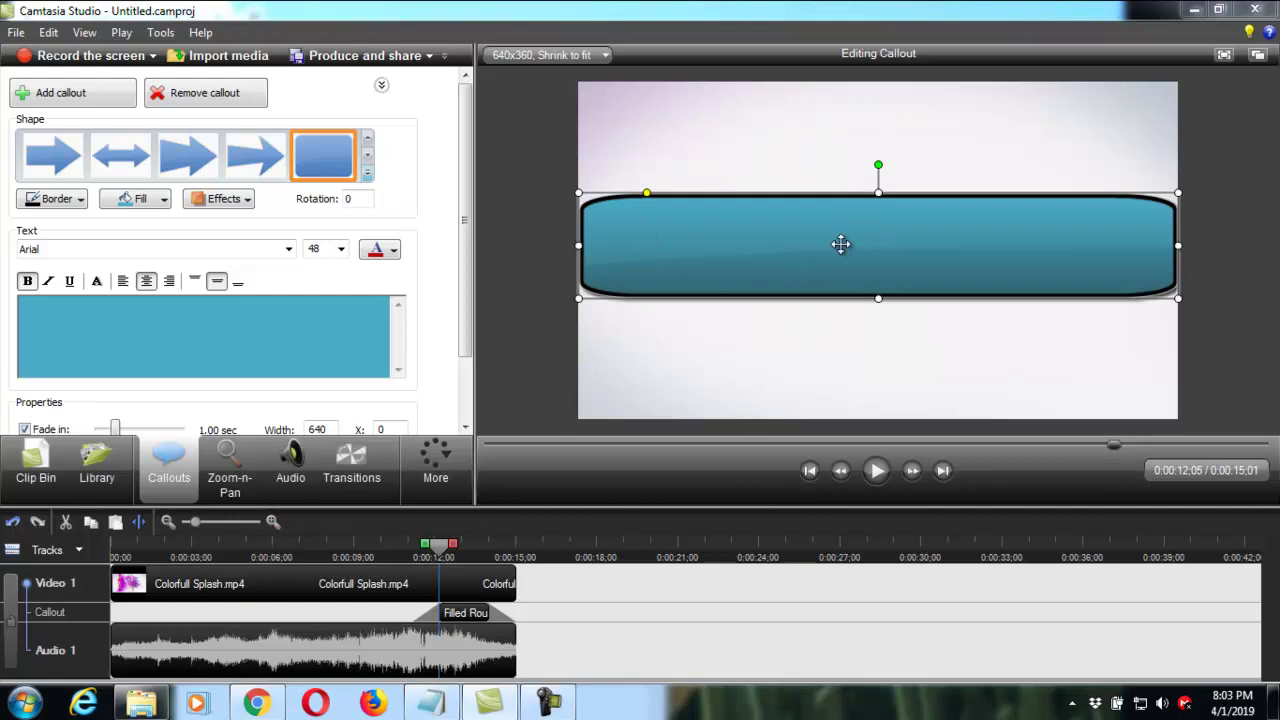
left_click_drag(843, 243, 803, 231)
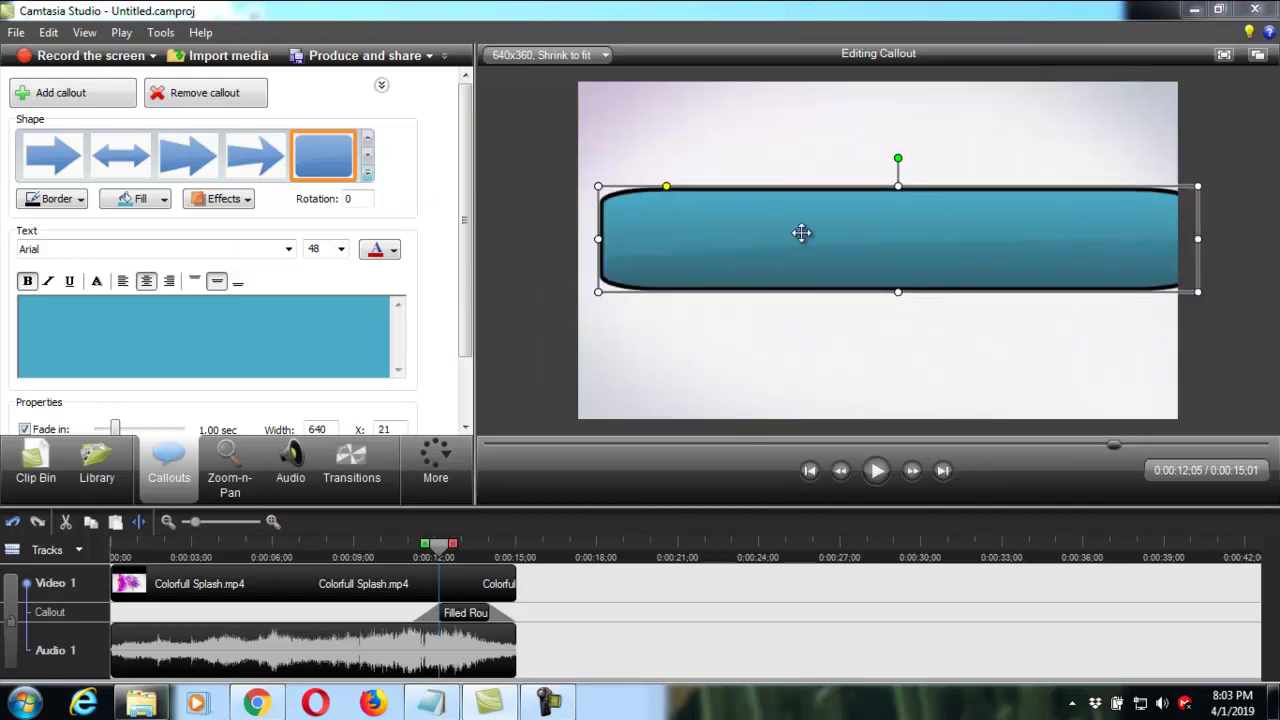
left_click_drag(657, 246, 580, 260)
left_click_drag(723, 263, 717, 260)
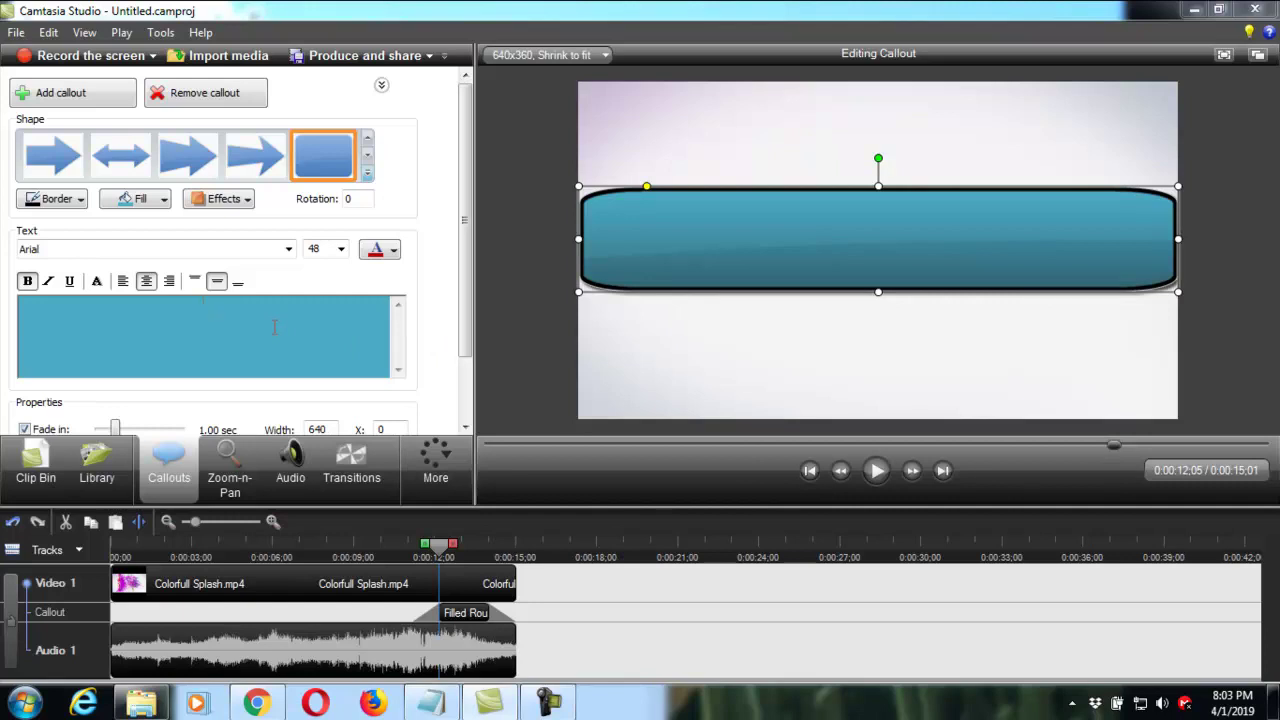
key("ctrl+v")
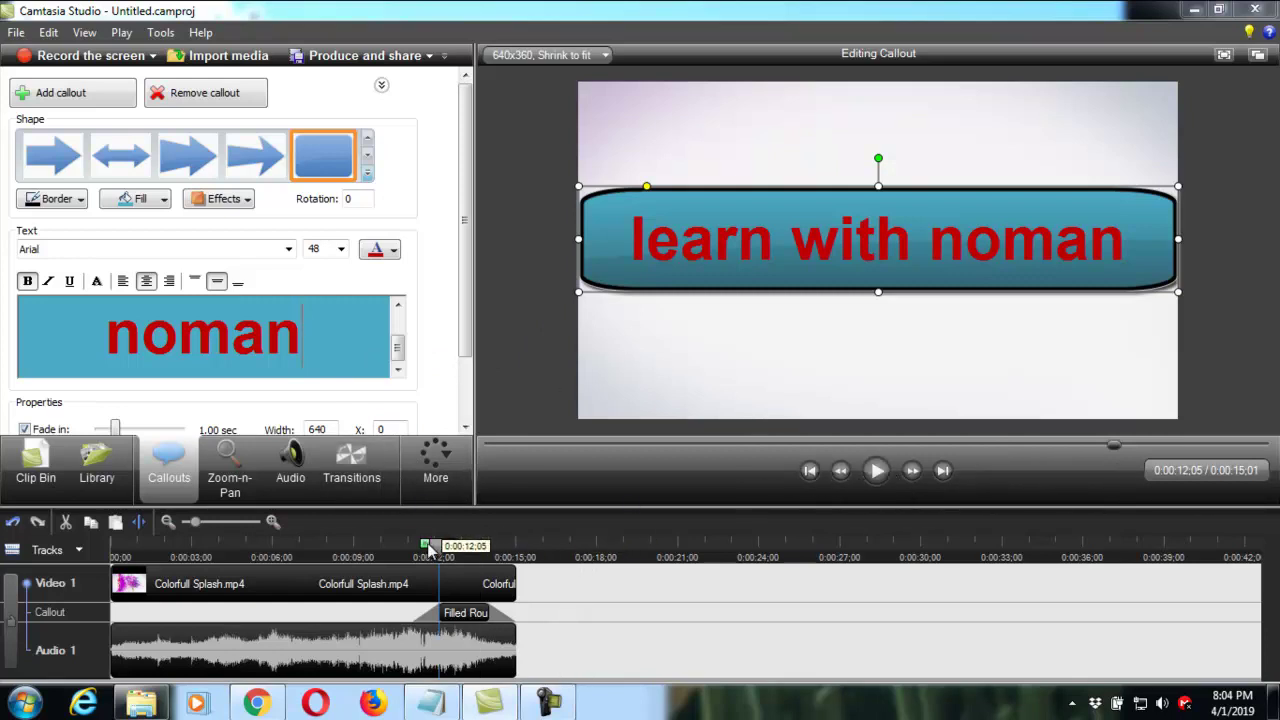
Play the timeline from about 0:00:00;24 to the clip's end to check how the title callout appears
left_click_drag(440, 546, 130, 578)
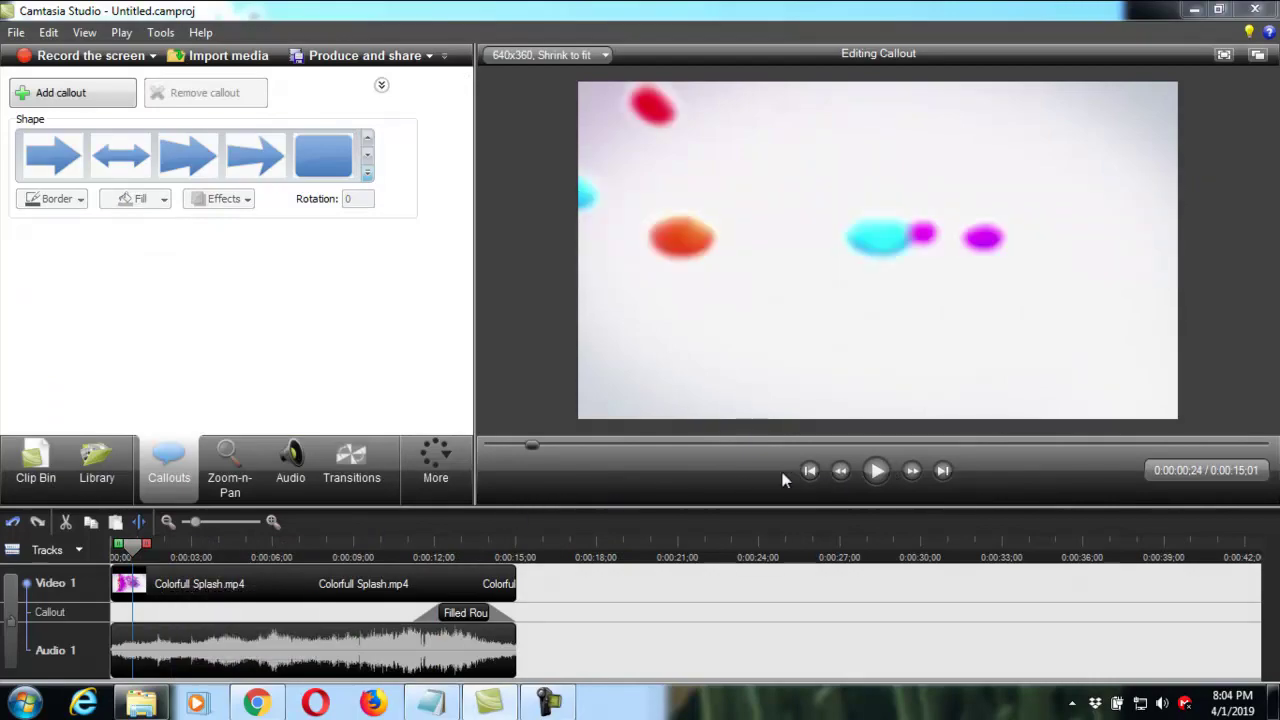
left_click(877, 471)
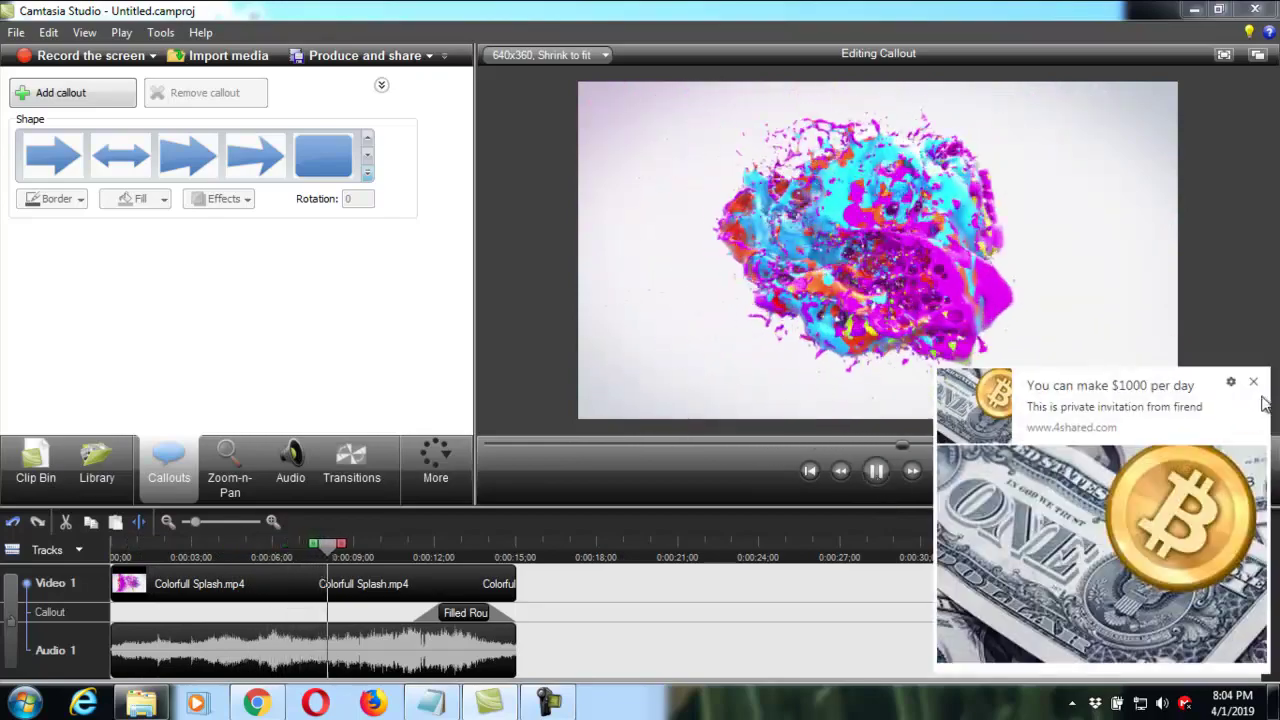
left_click(1253, 384)
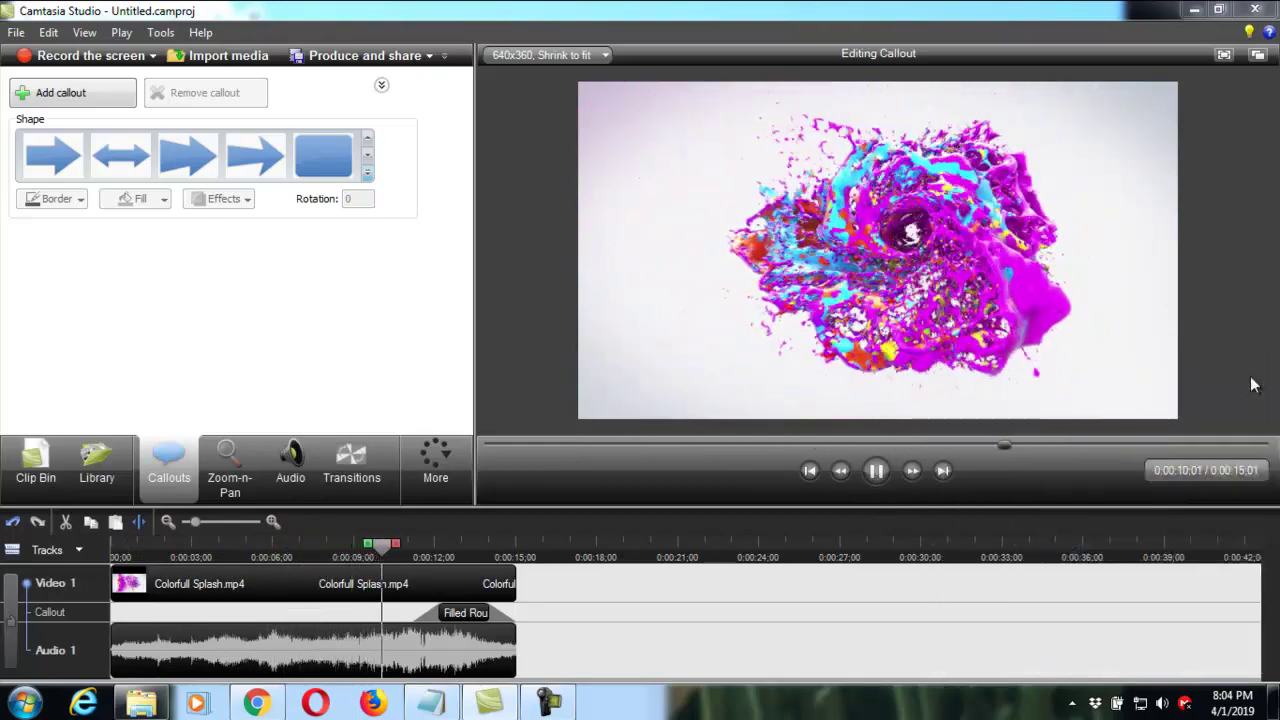
left_click(877, 472)
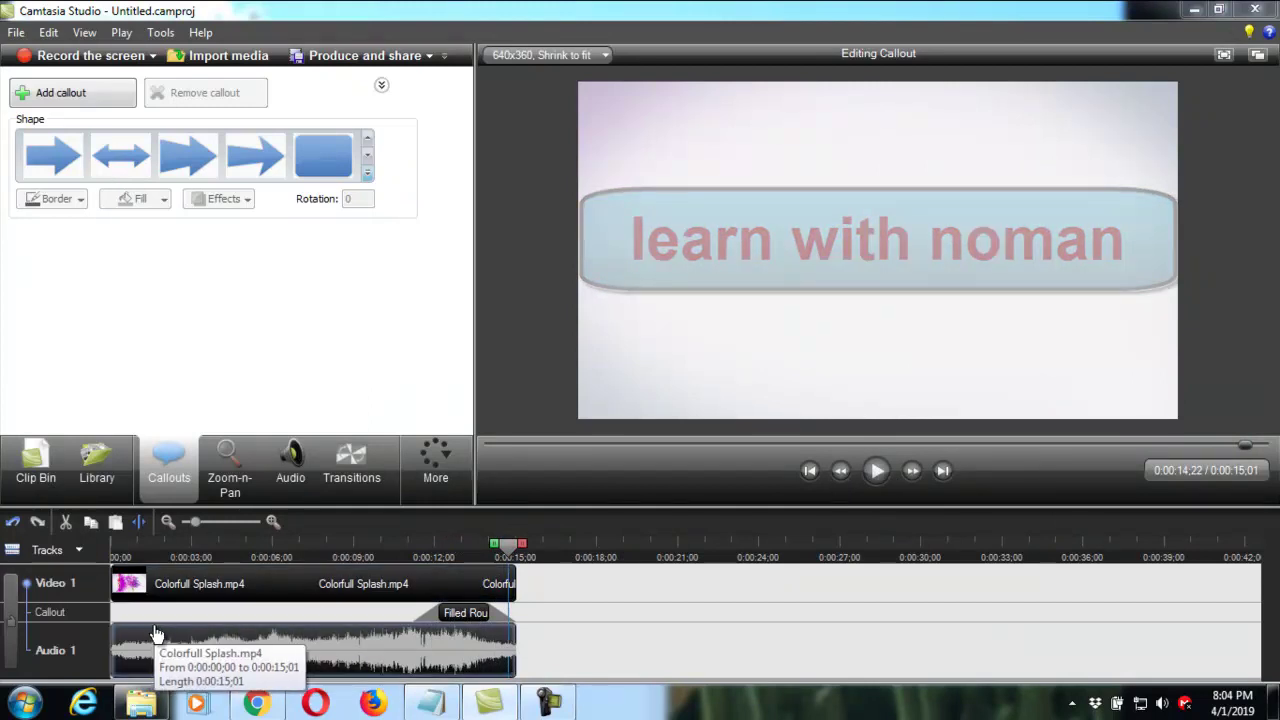
Lower the volume of the Audio 1 track by two increments
left_click(281, 467)
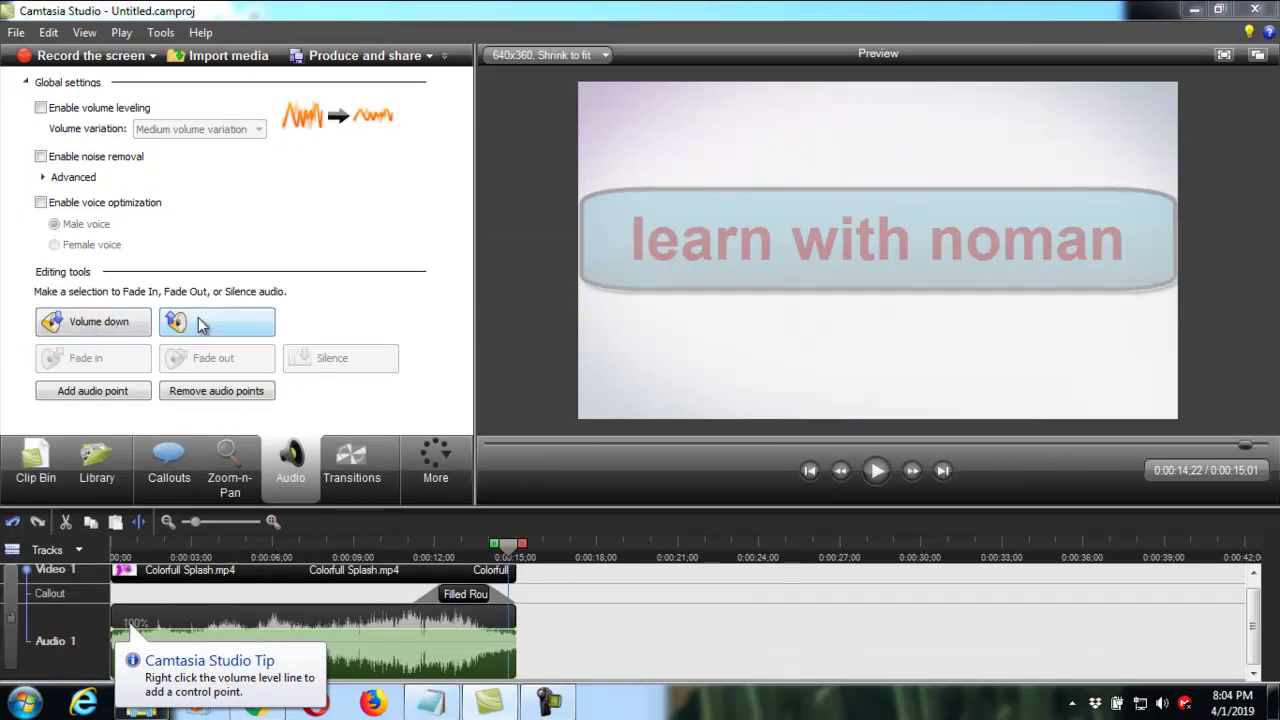
left_click(108, 331)
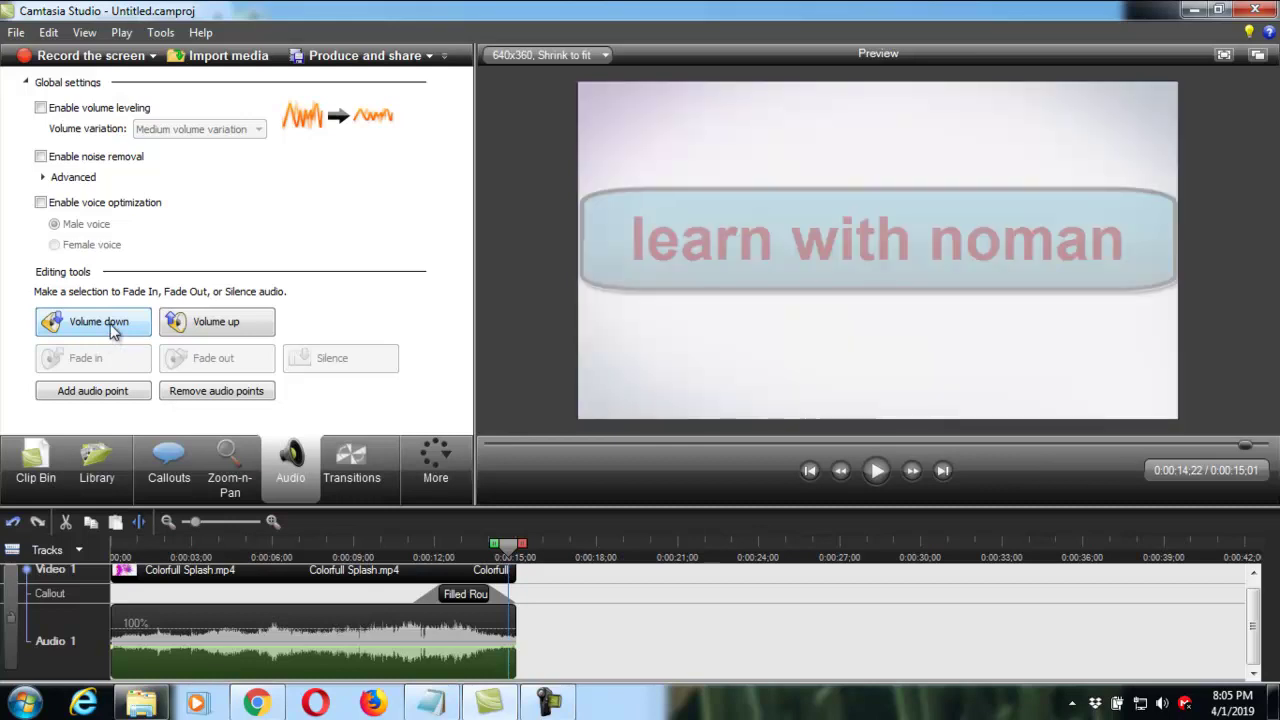
left_click(112, 331)
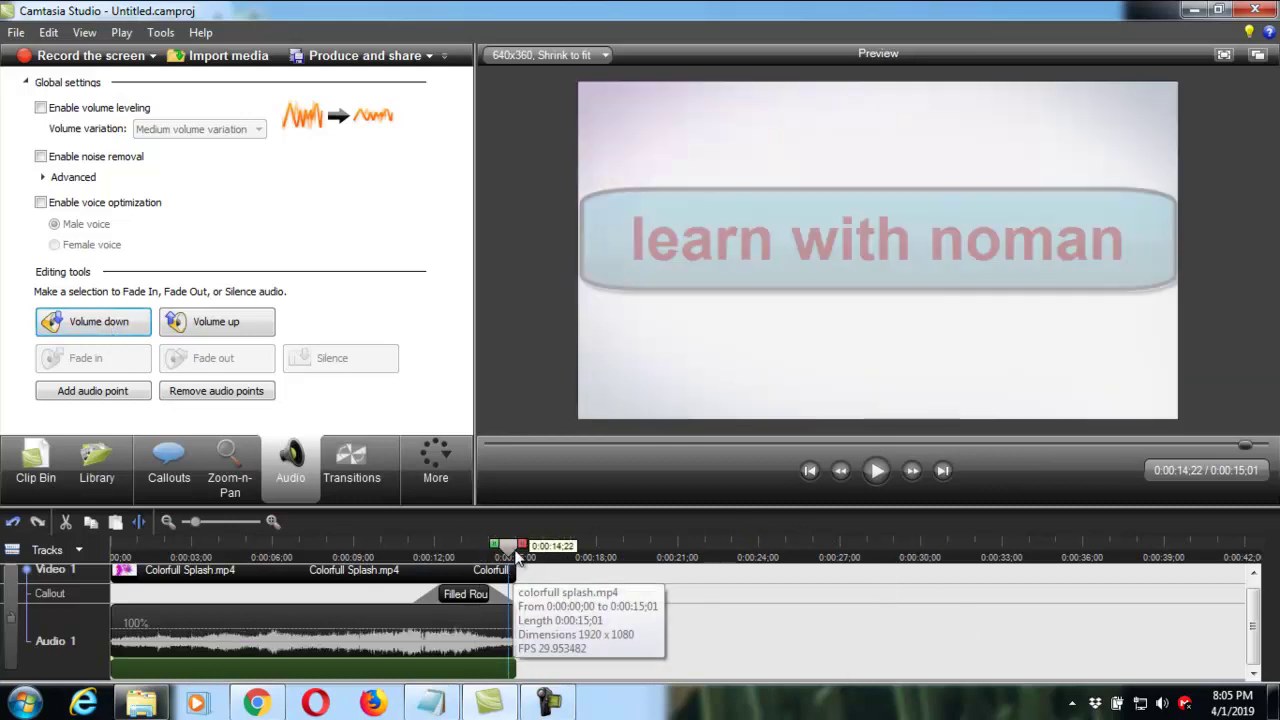
Play the clip from 0:00:02;20 to judge the sound level and raise the audio volume by one increment
left_click_drag(508, 548, 195, 566)
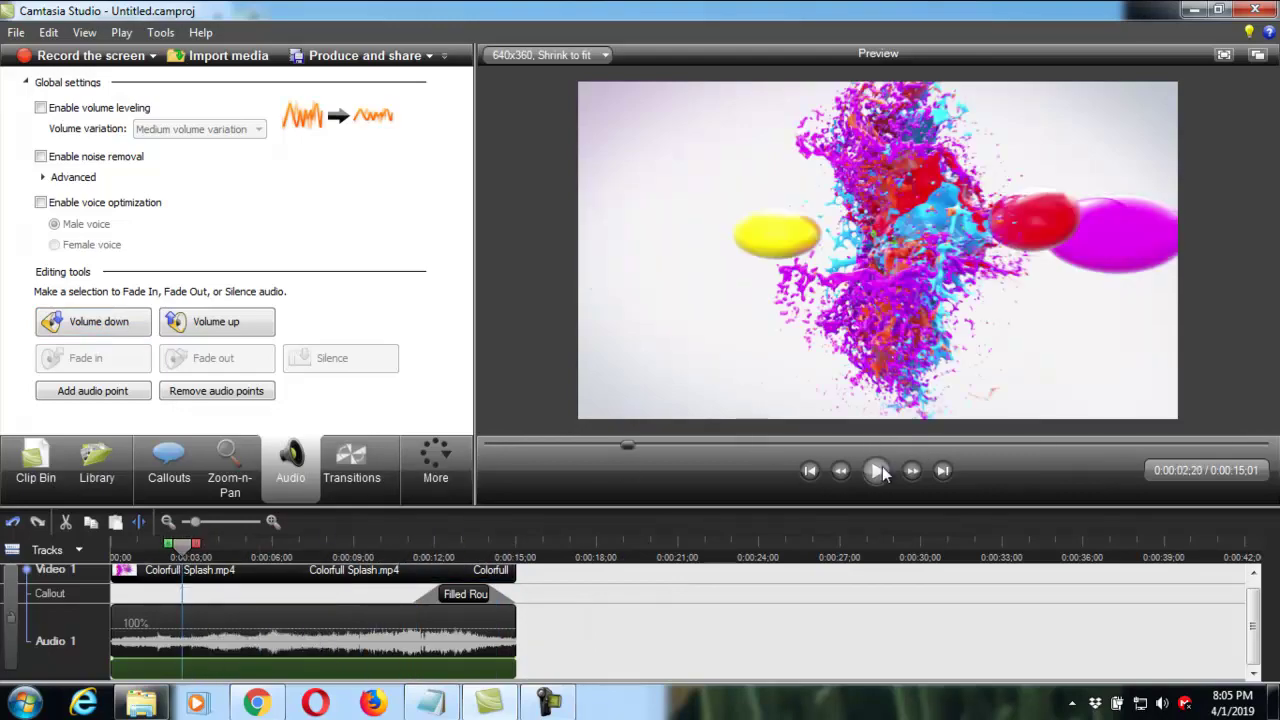
left_click(875, 471)
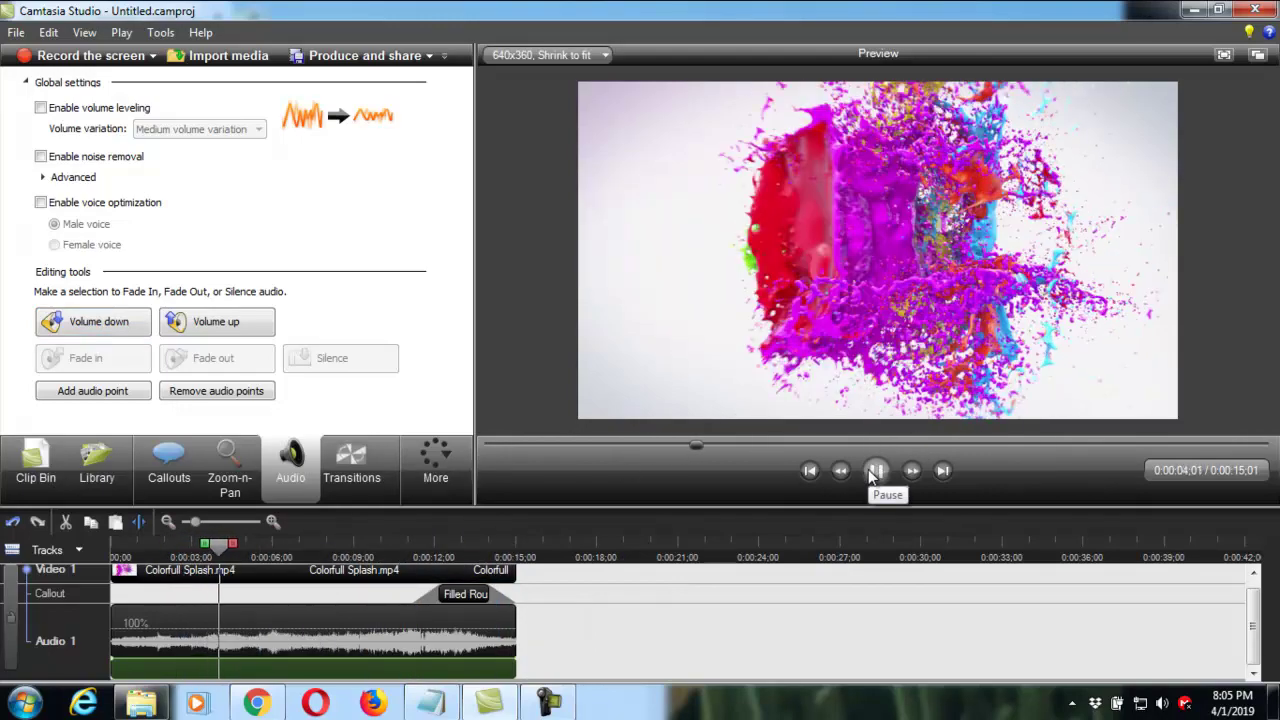
left_click(223, 319)
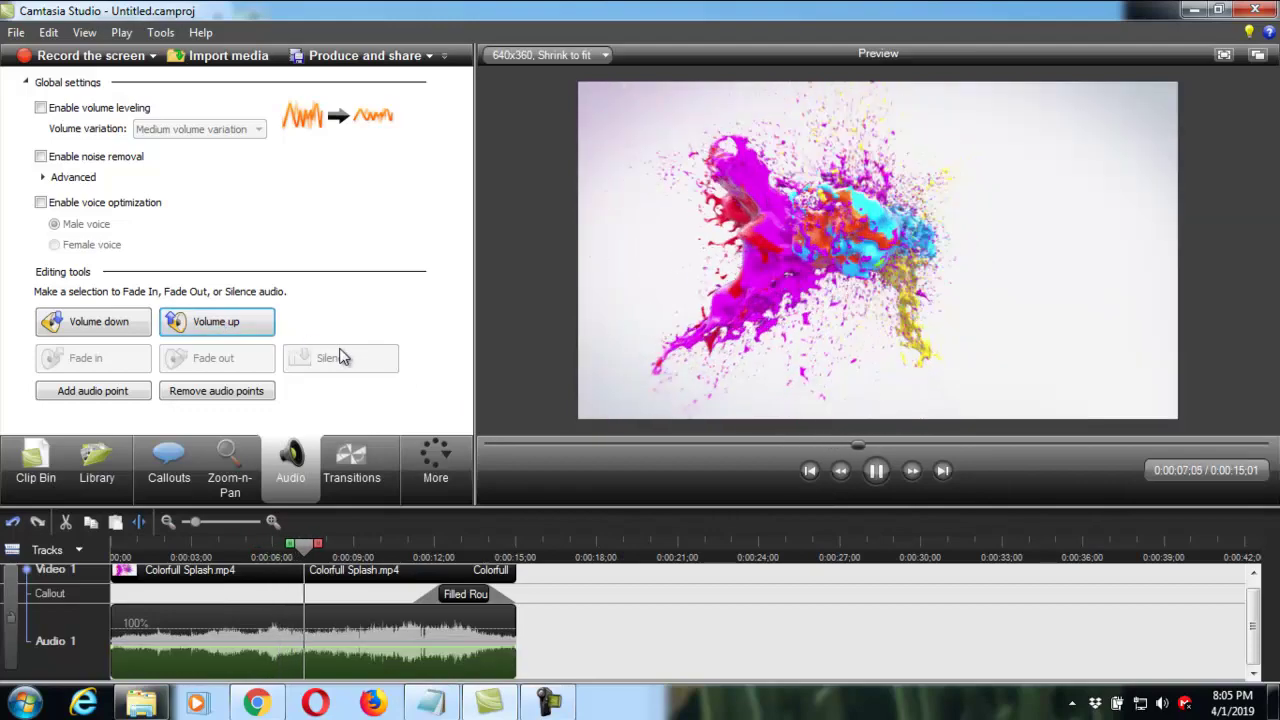
left_click(875, 471)
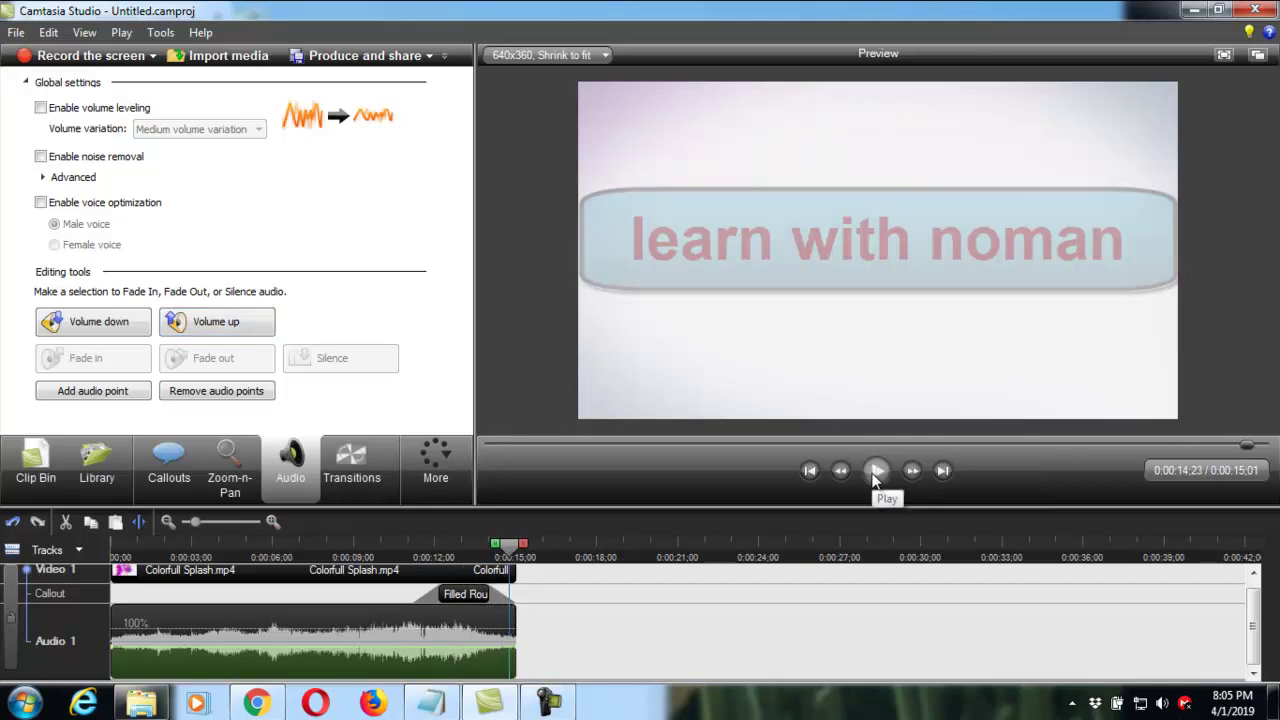
Start producing the video and choose the HD preset in the Production Wizard
left_click(366, 58)
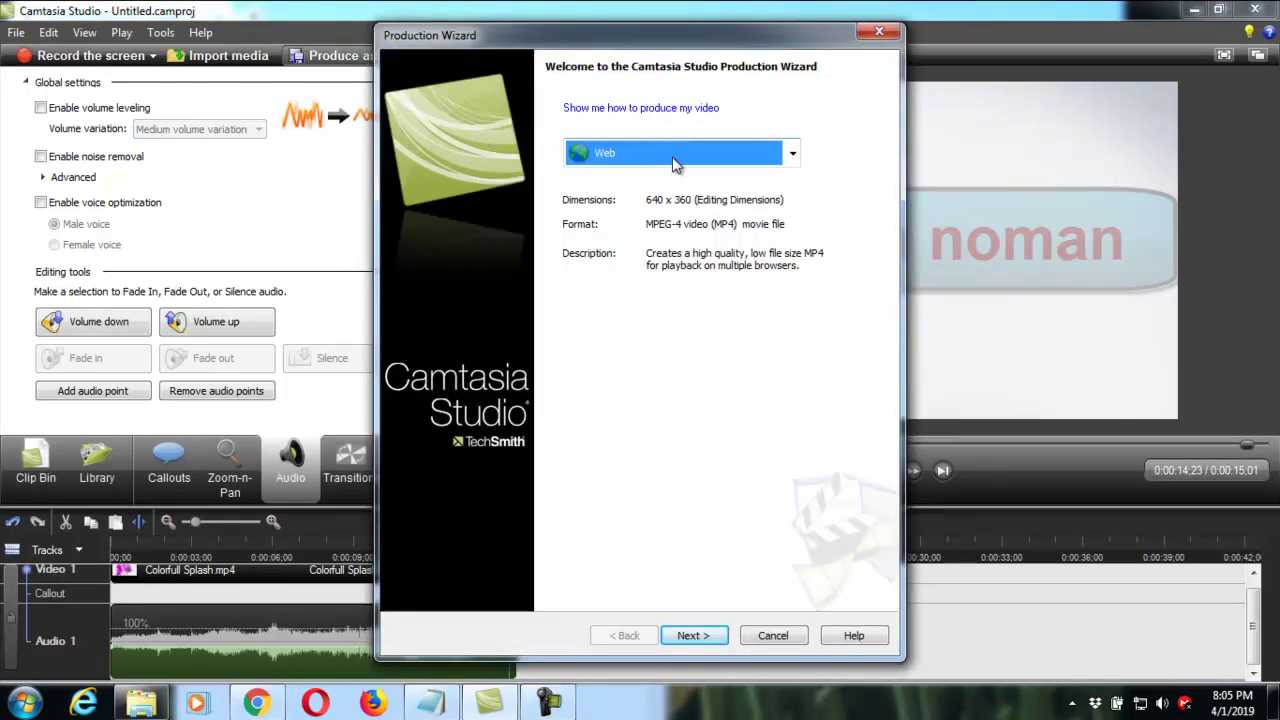
left_click(674, 160)
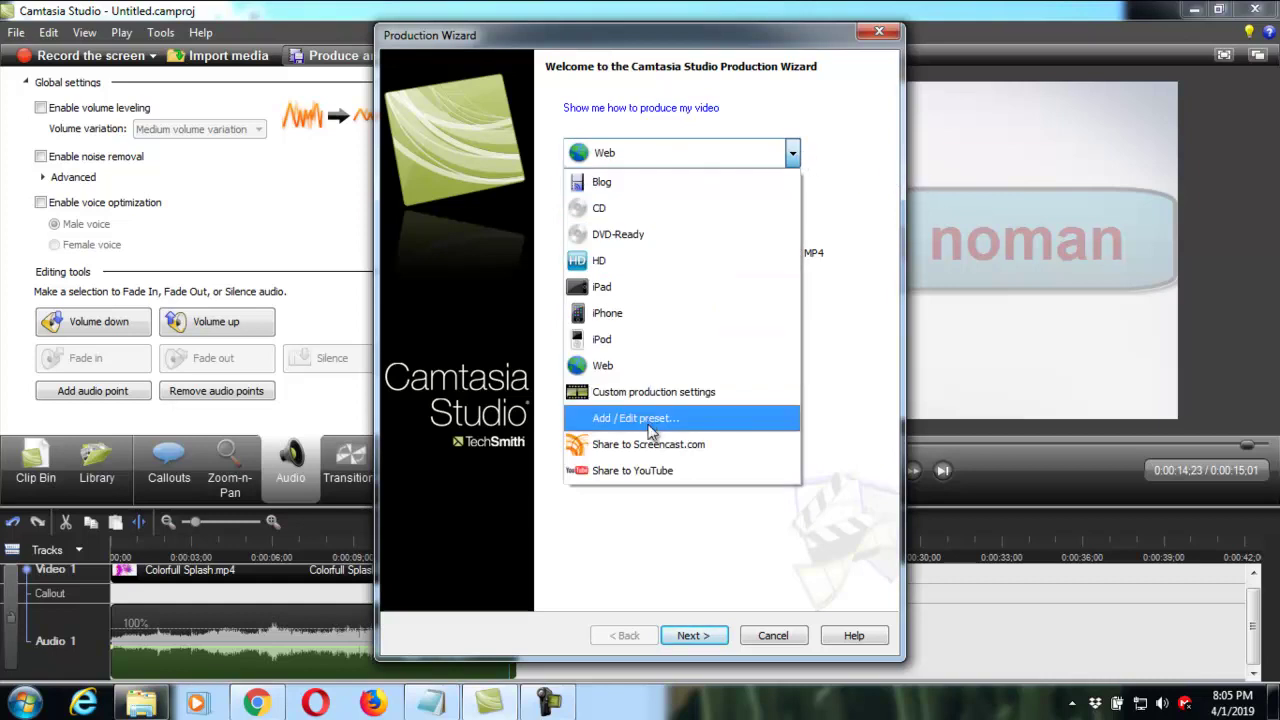
left_click(638, 261)
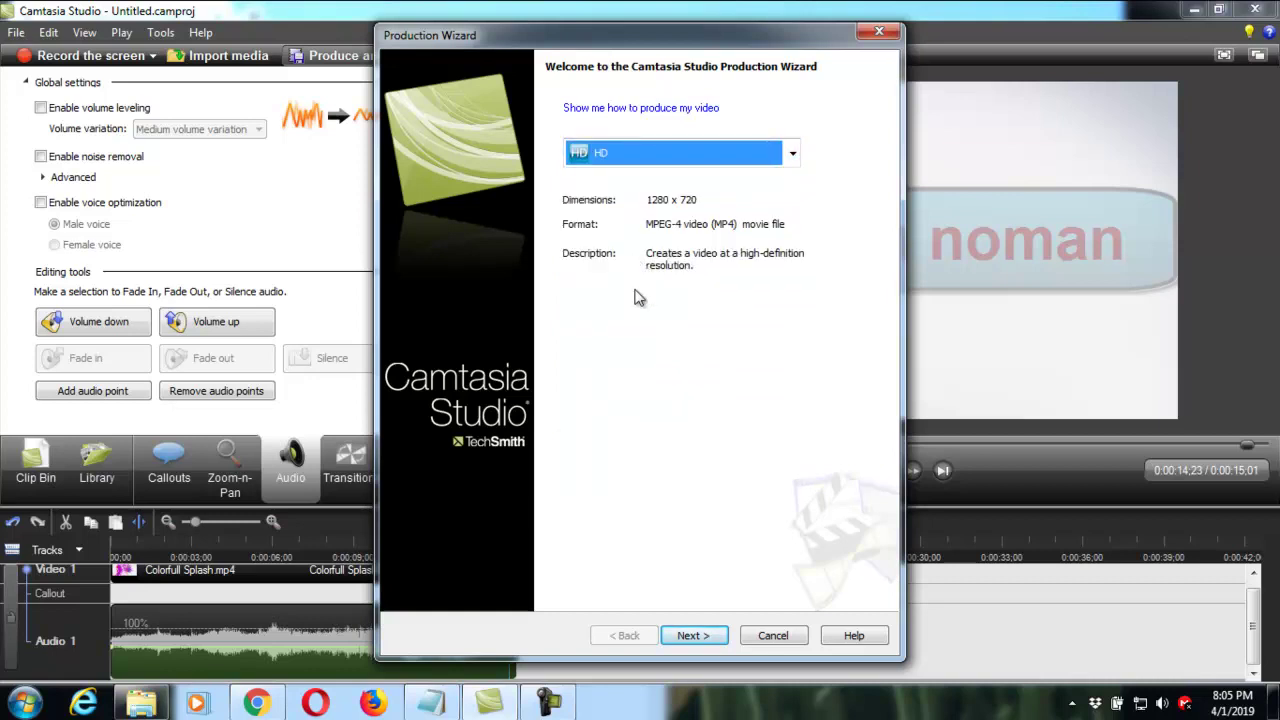
Name the production "intro for youtube", produce the video in the default Camtasia Studio folder, and close the production results
left_click(695, 638)
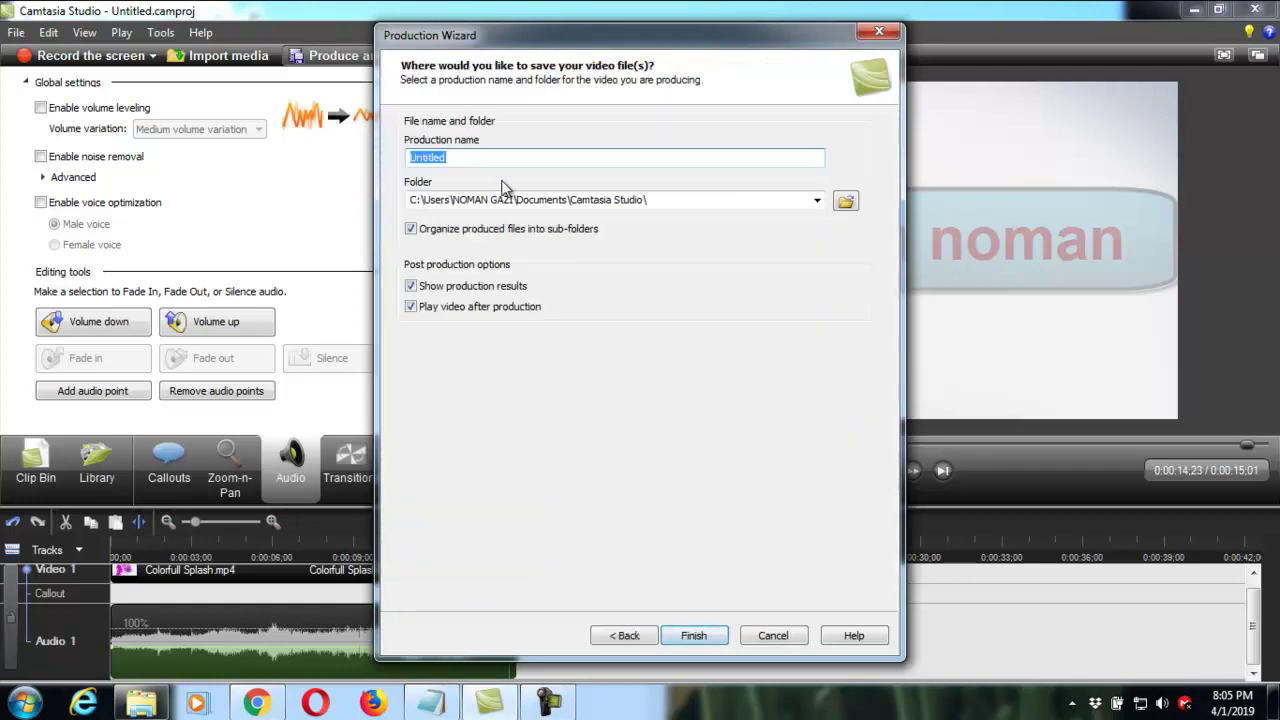
left_click(478, 161)
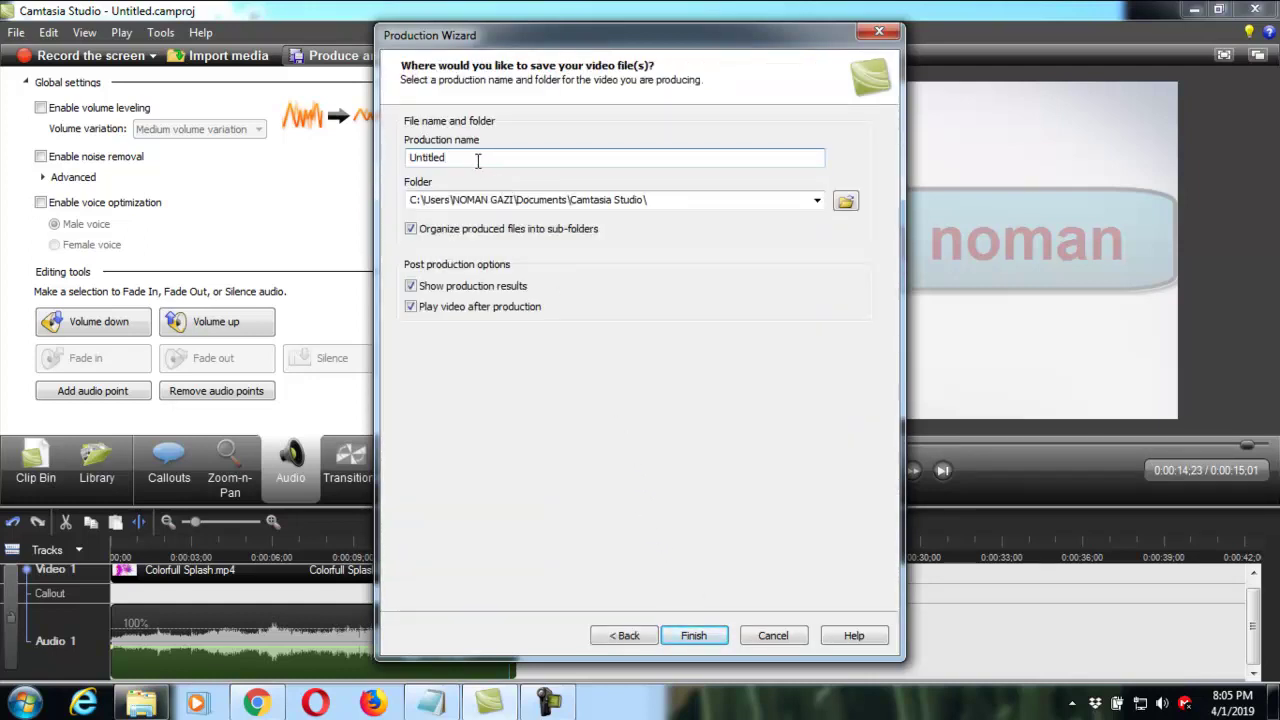
key("BackSpace")
key("BackSpace")
key("BackSpace")
key("BackSpace")
key("BackSpace")
key("BackSpace")
key("BackSpace")
type("intro for youtube")
left_click(694, 636)
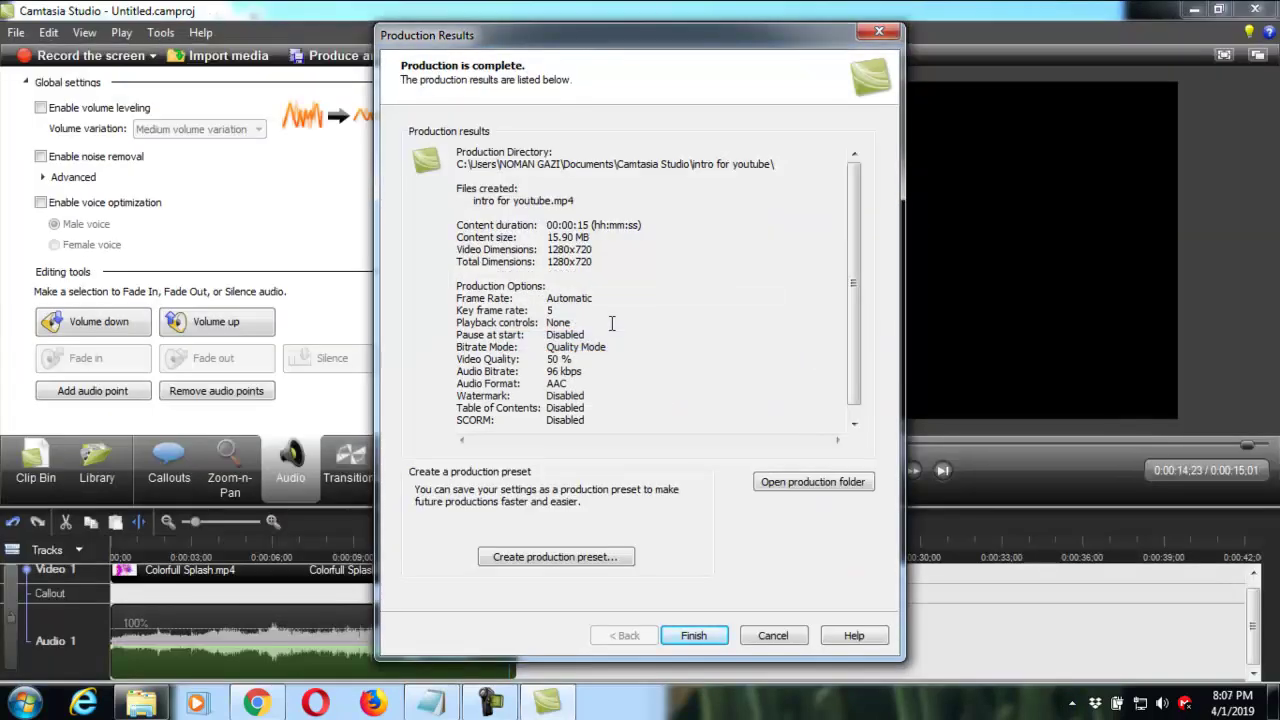
left_click(695, 636)
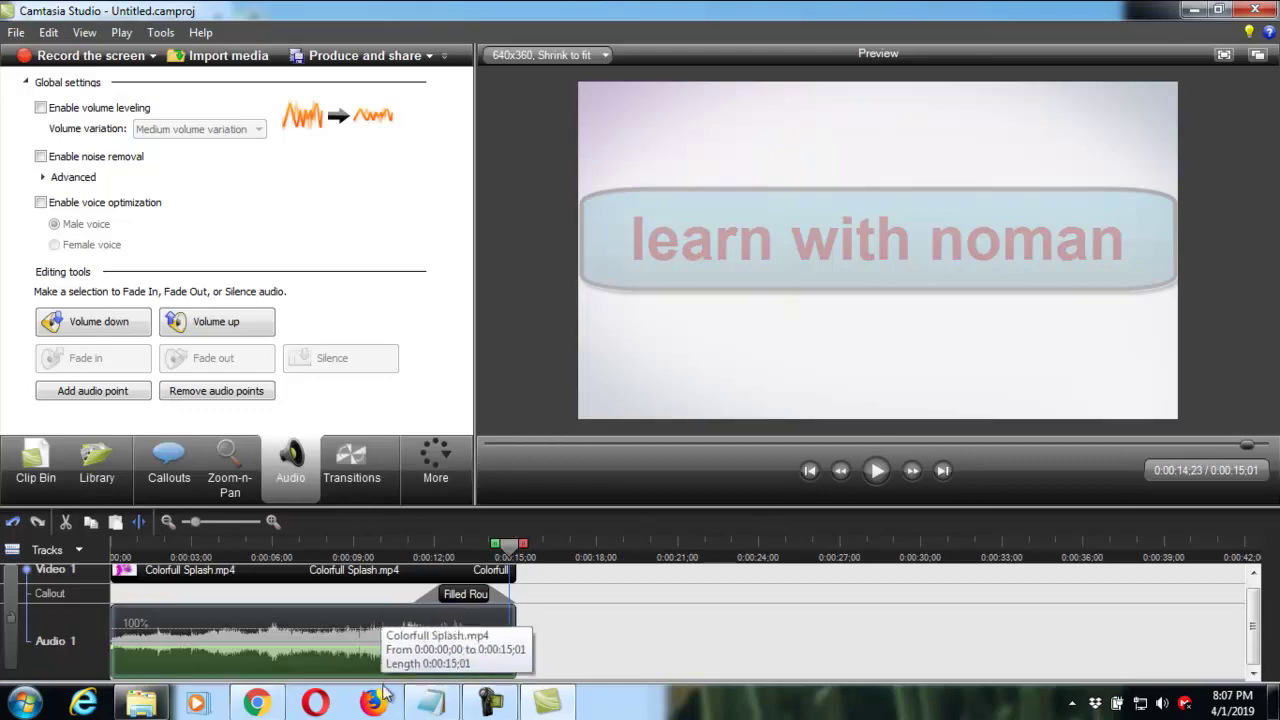
Switch to Windows Explorer and locate the produced video in the "intro for youtube" subfolder of Documents > Camtasia Studio
left_click(140, 615)
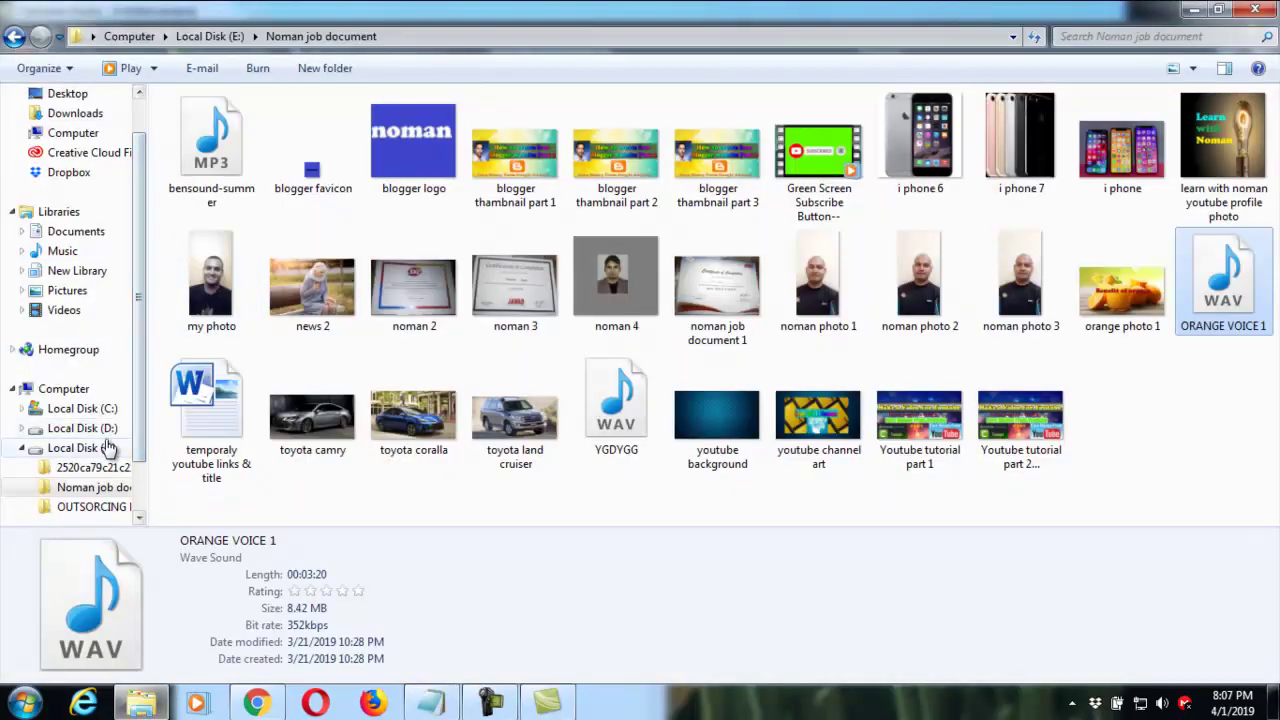
left_click(60, 231)
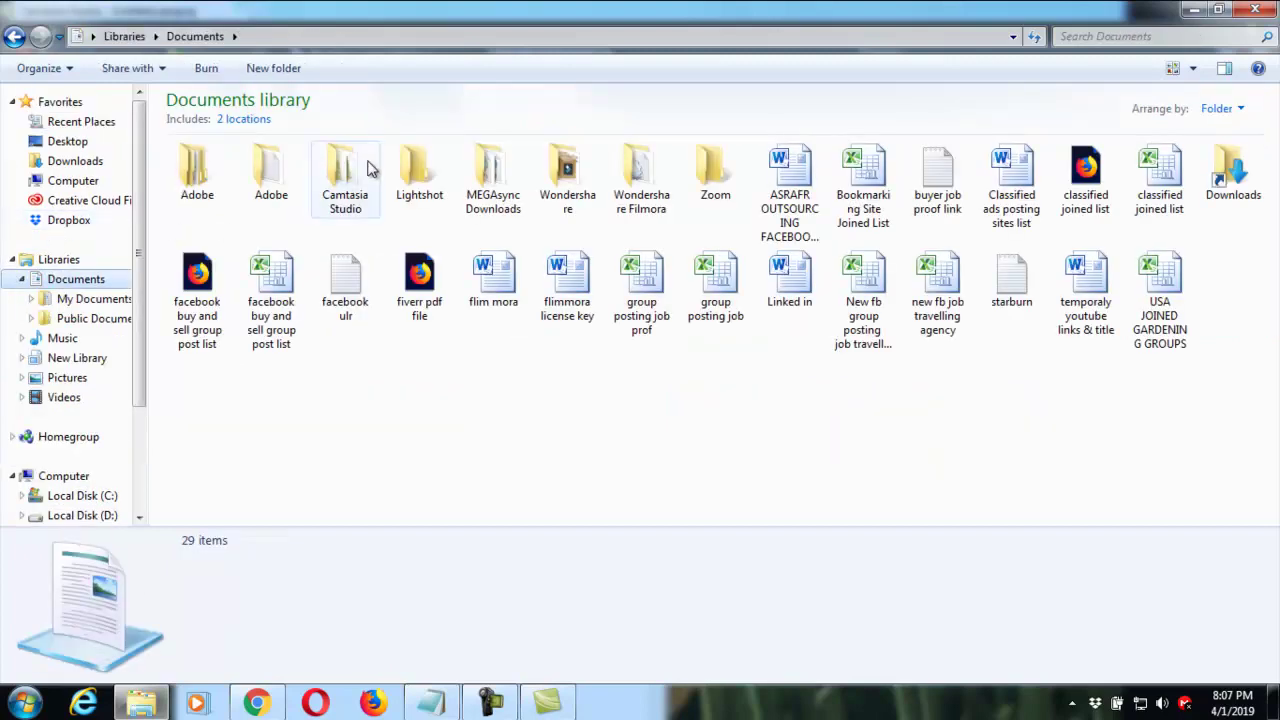
left_click(349, 175)
double_click(349, 175)
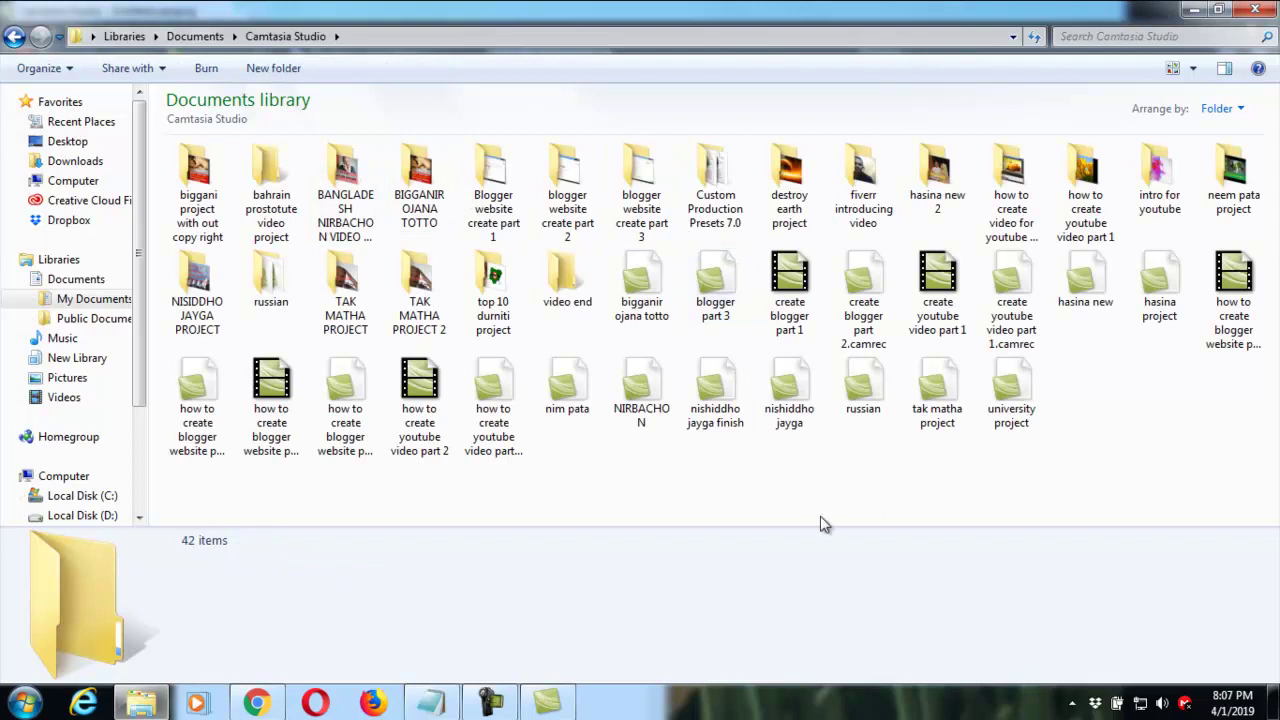
double_click(1170, 190)
left_click(206, 189)
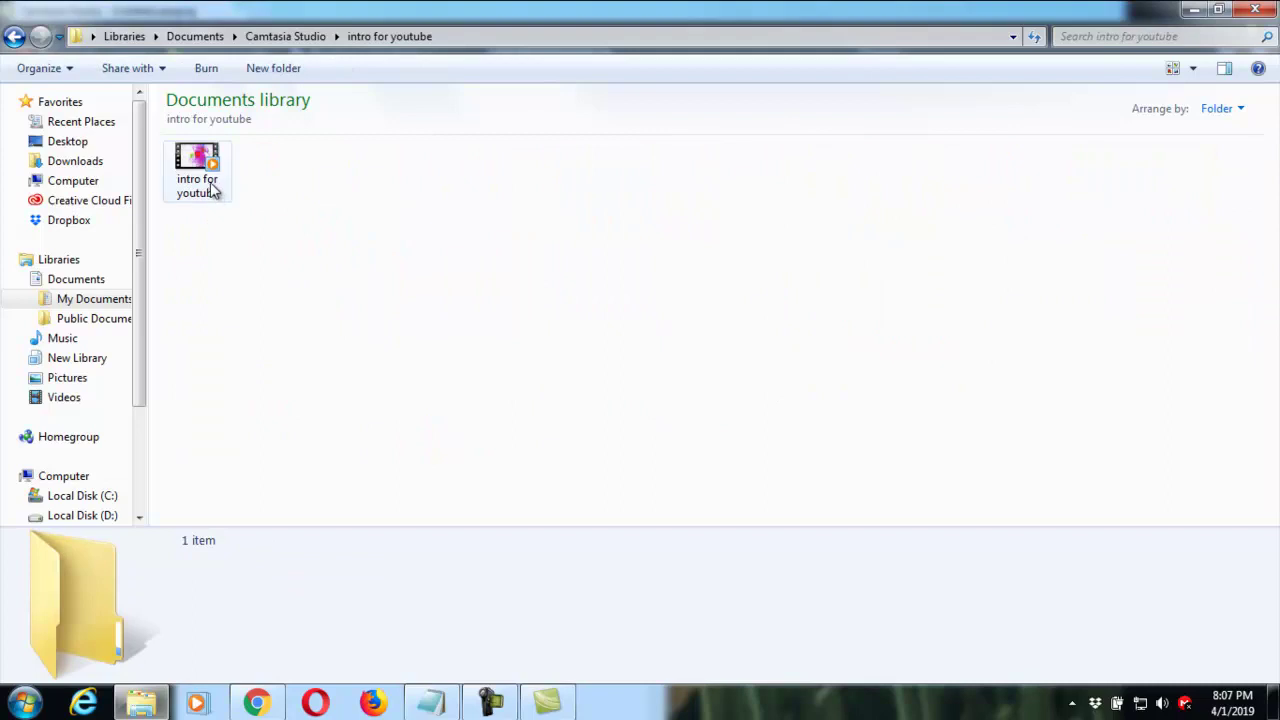